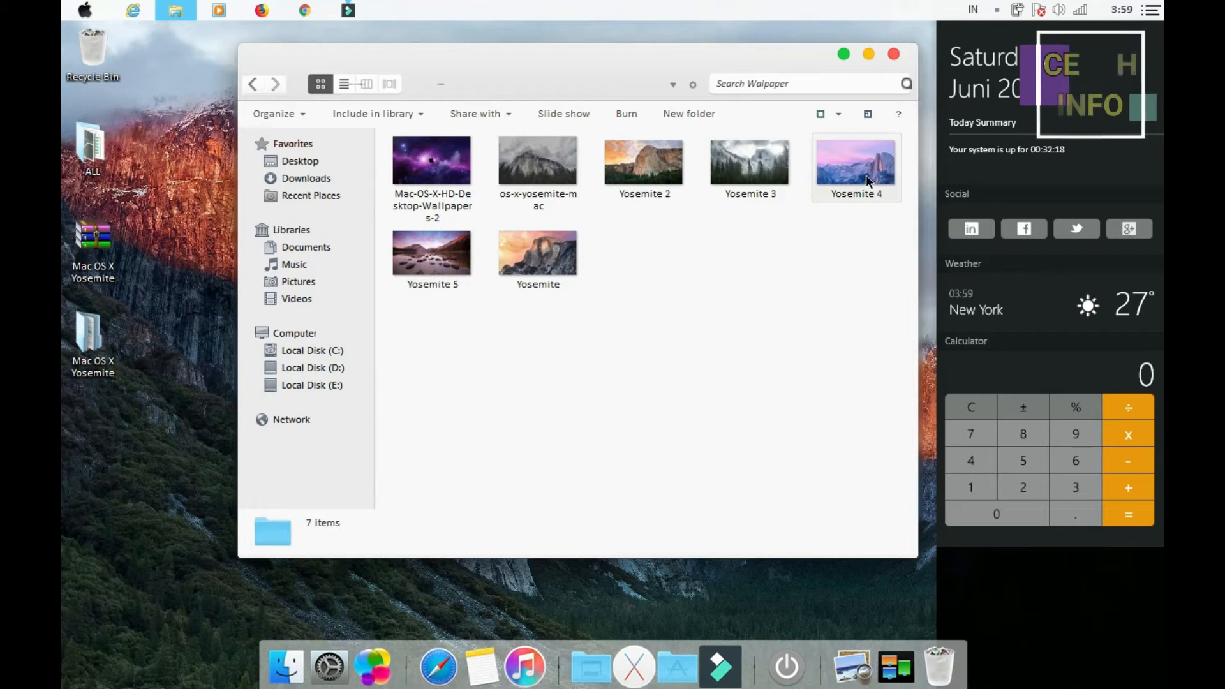
# Set the Yosemite 4 image as the desktop background and minimize the wallpaper folder window.
pyautogui.rightClick(867, 175)
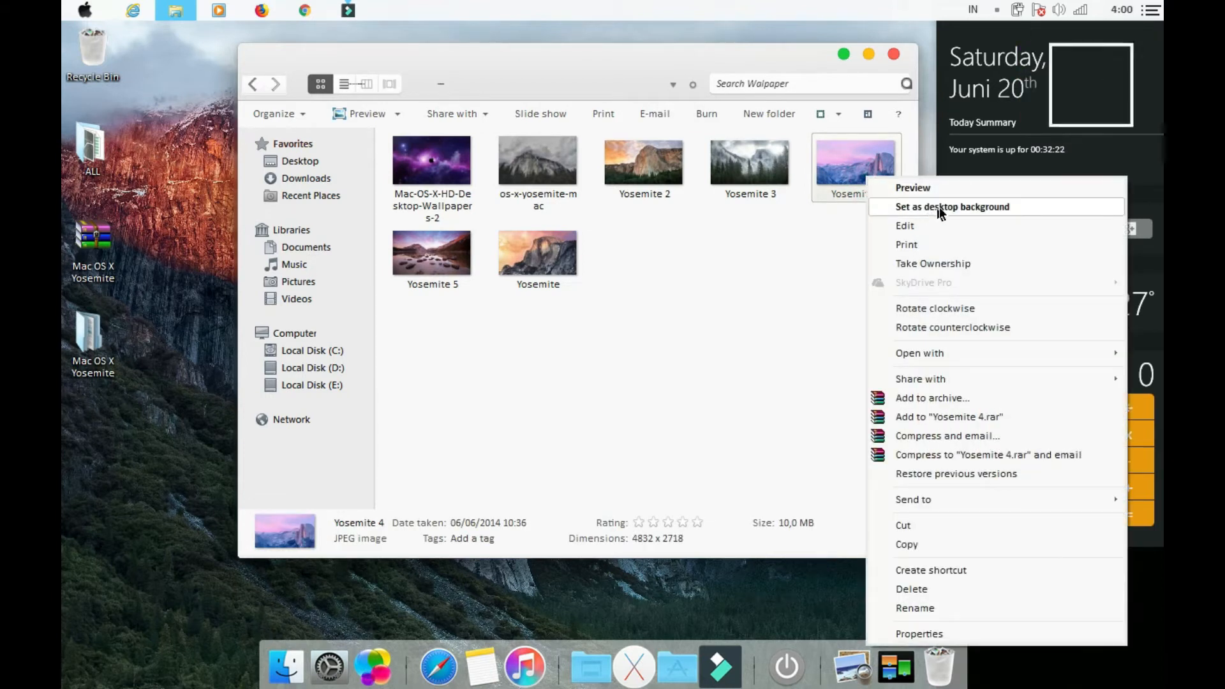
pyautogui.click(942, 206)
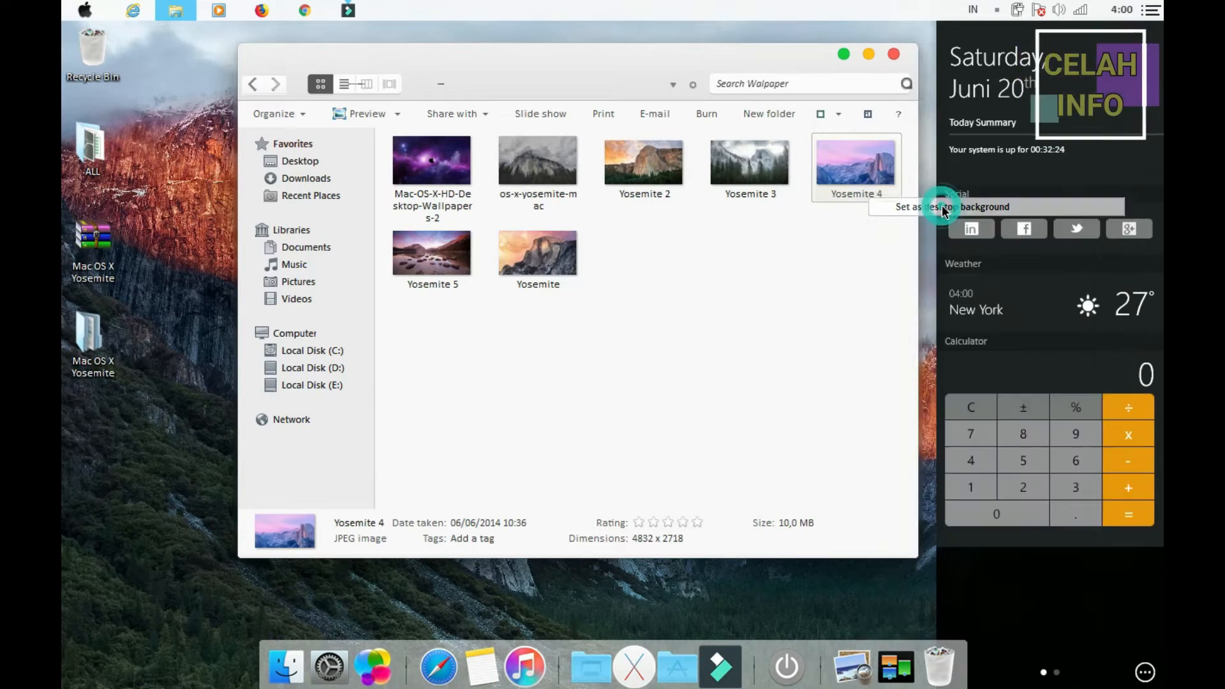
pyautogui.click(842, 55)
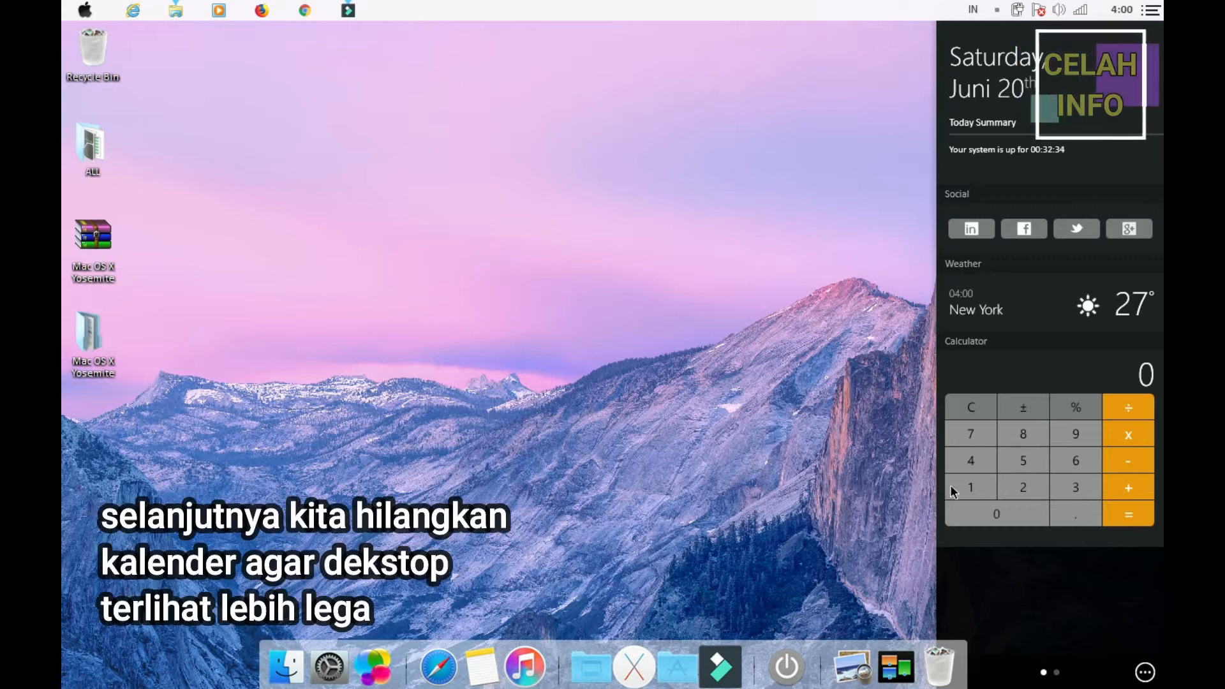
# Enable the Dock option in the MetroSidebar settings and close the settings window.
pyautogui.click(1146, 673)
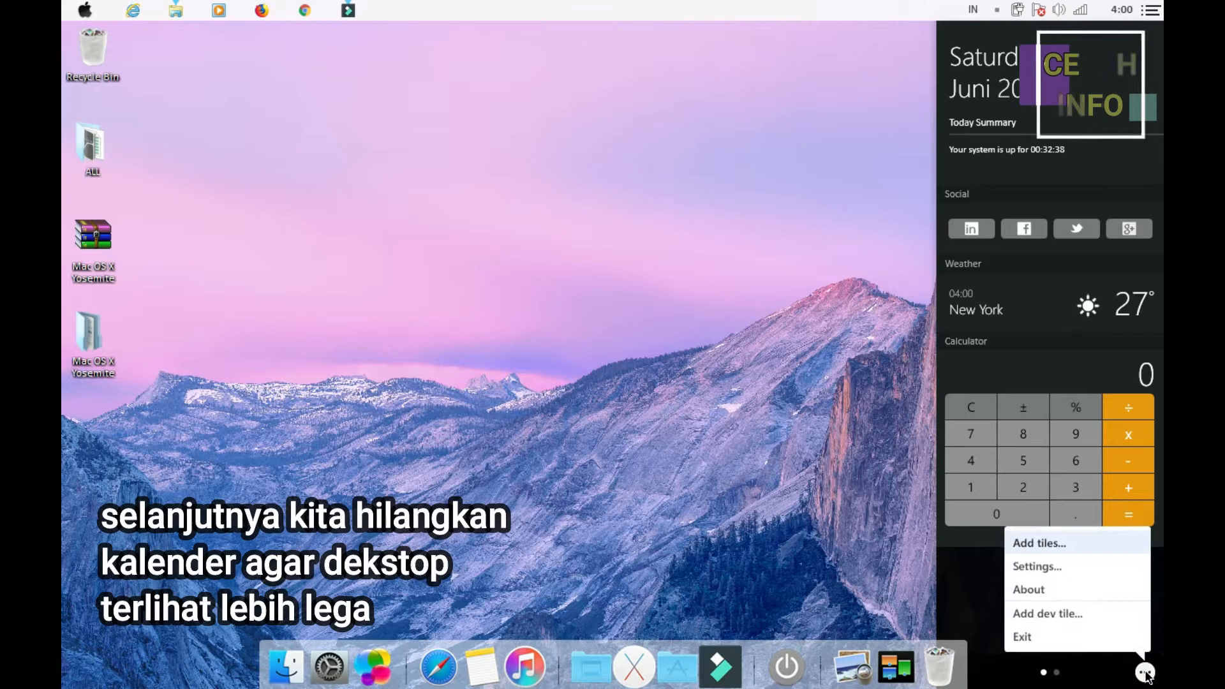
pyautogui.click(1078, 567)
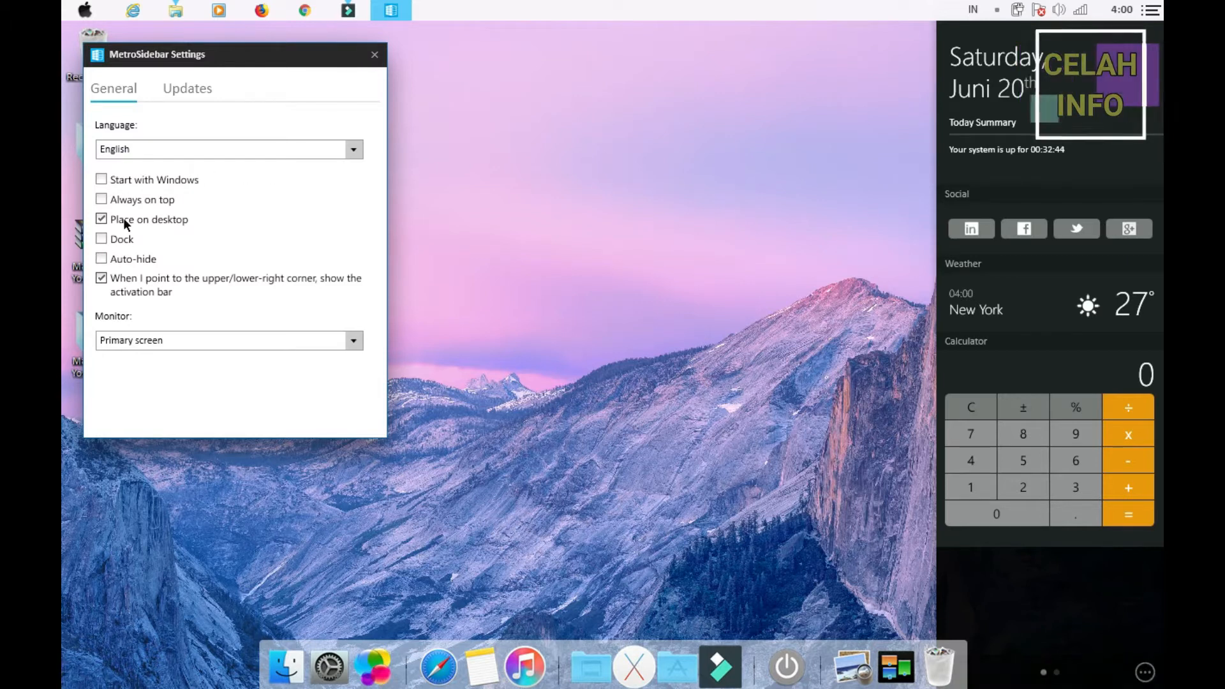
pyautogui.click(102, 239)
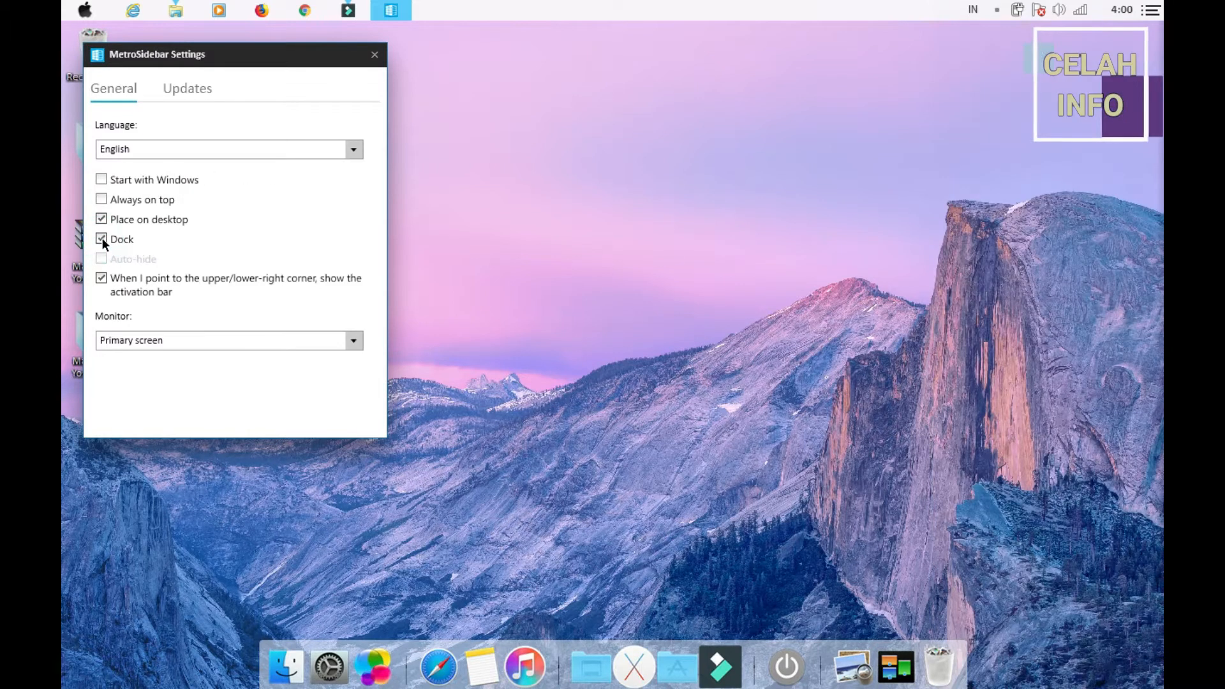
pyautogui.click(374, 54)
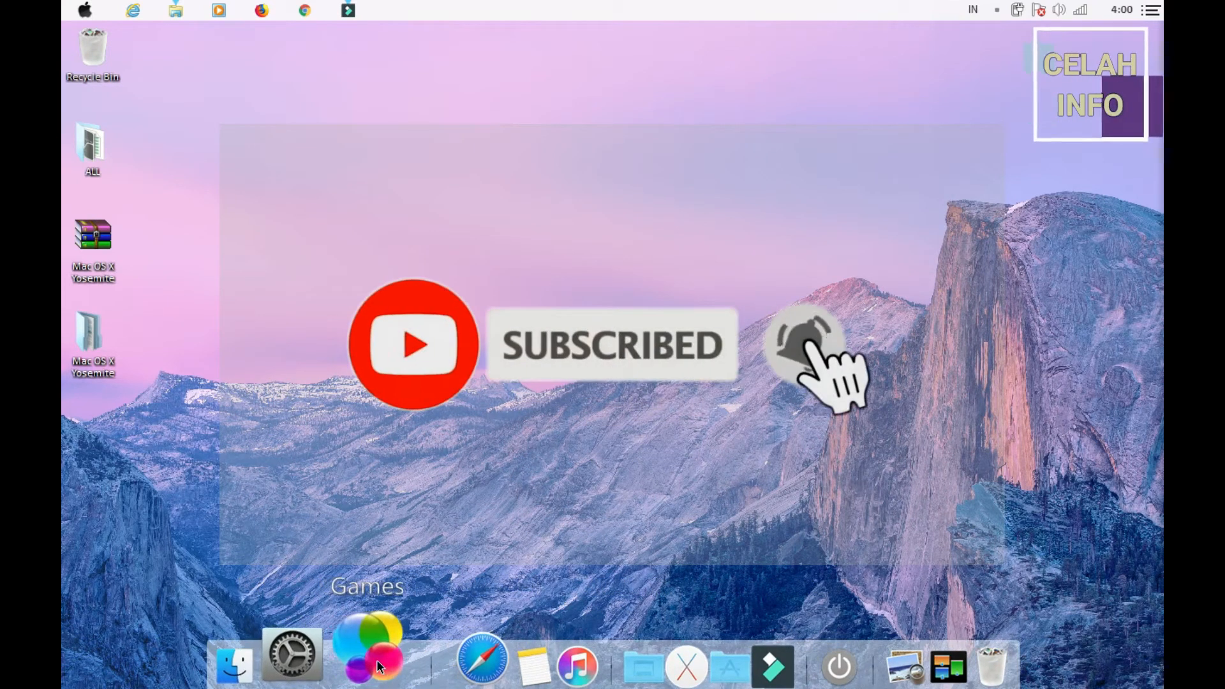
# Open RocketDock's dock settings and set the position layering to Normal.
pyautogui.click(376, 660)
pyautogui.rightClick(376, 660)
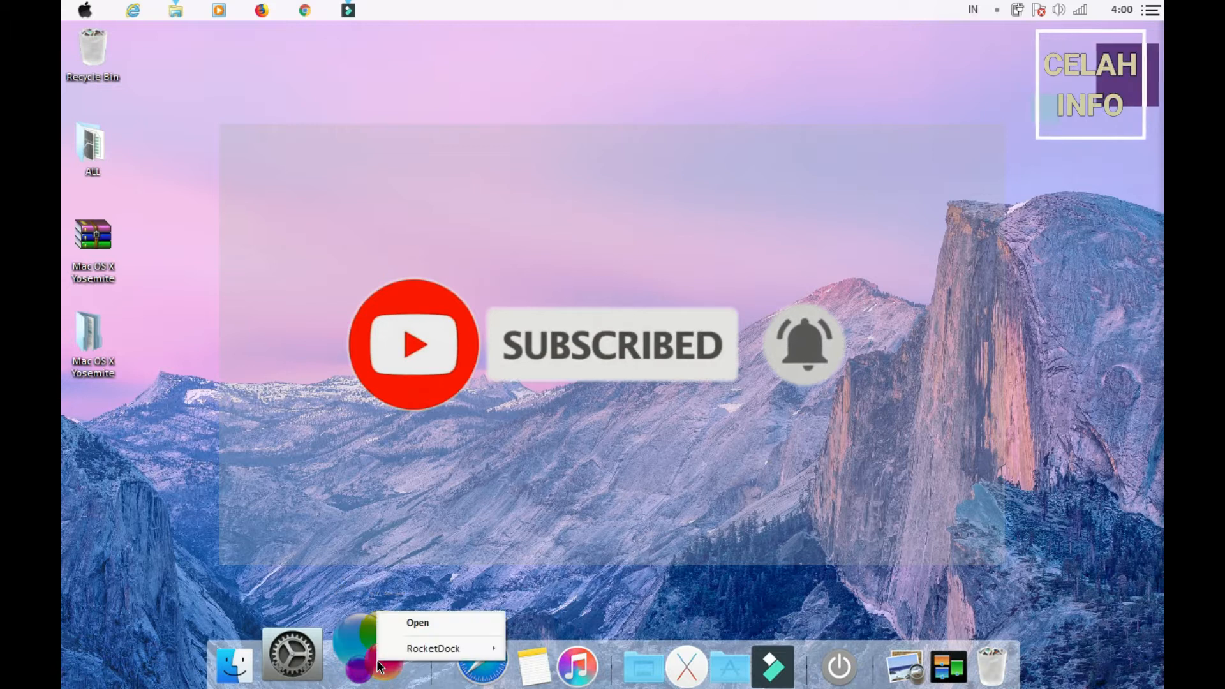
pyautogui.click(421, 649)
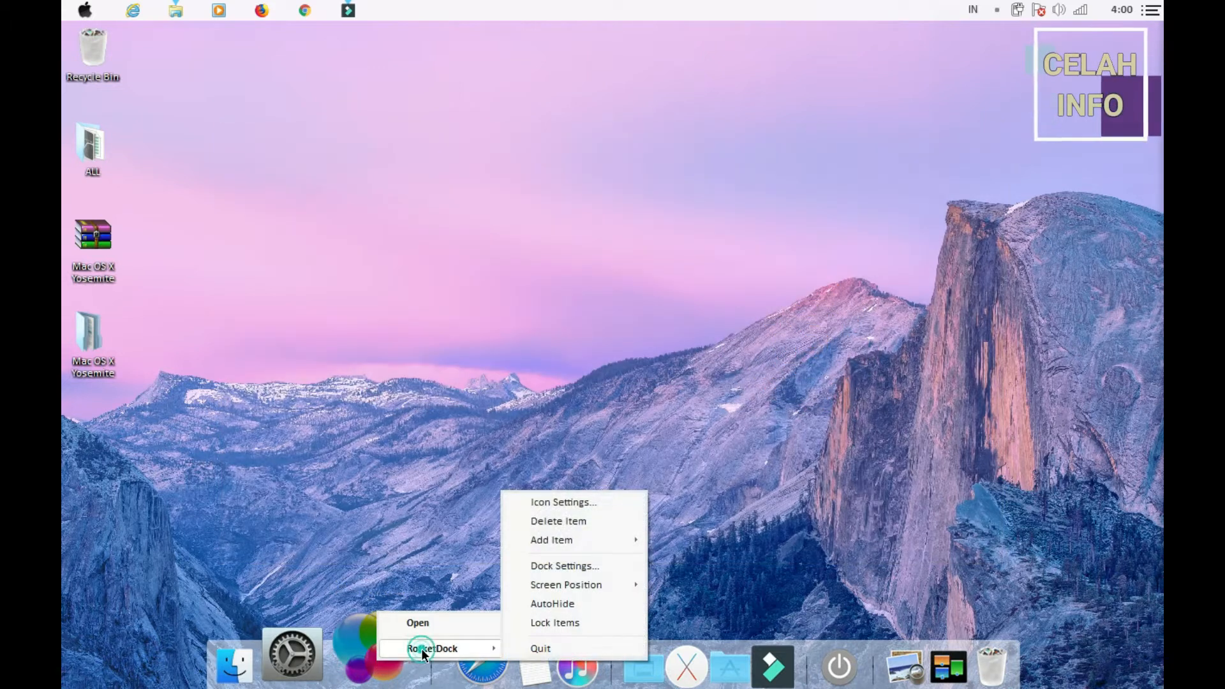
pyautogui.click(563, 564)
pyautogui.click(448, 279)
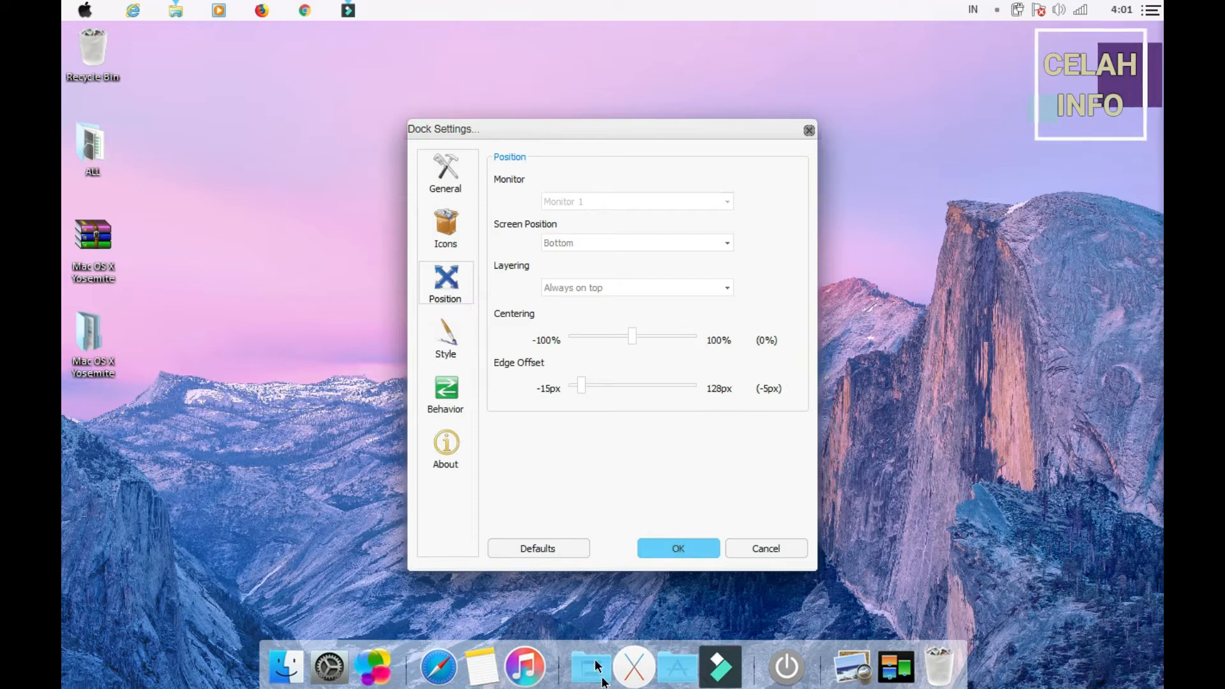
pyautogui.click(594, 288)
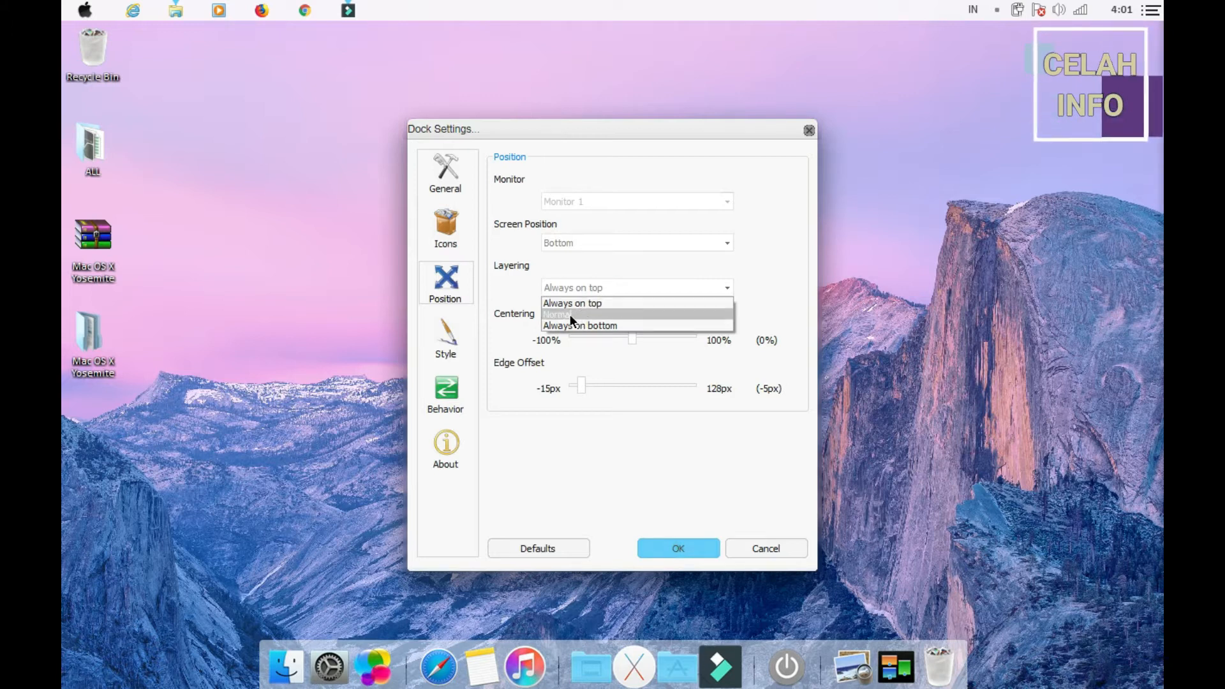
pyautogui.click(570, 315)
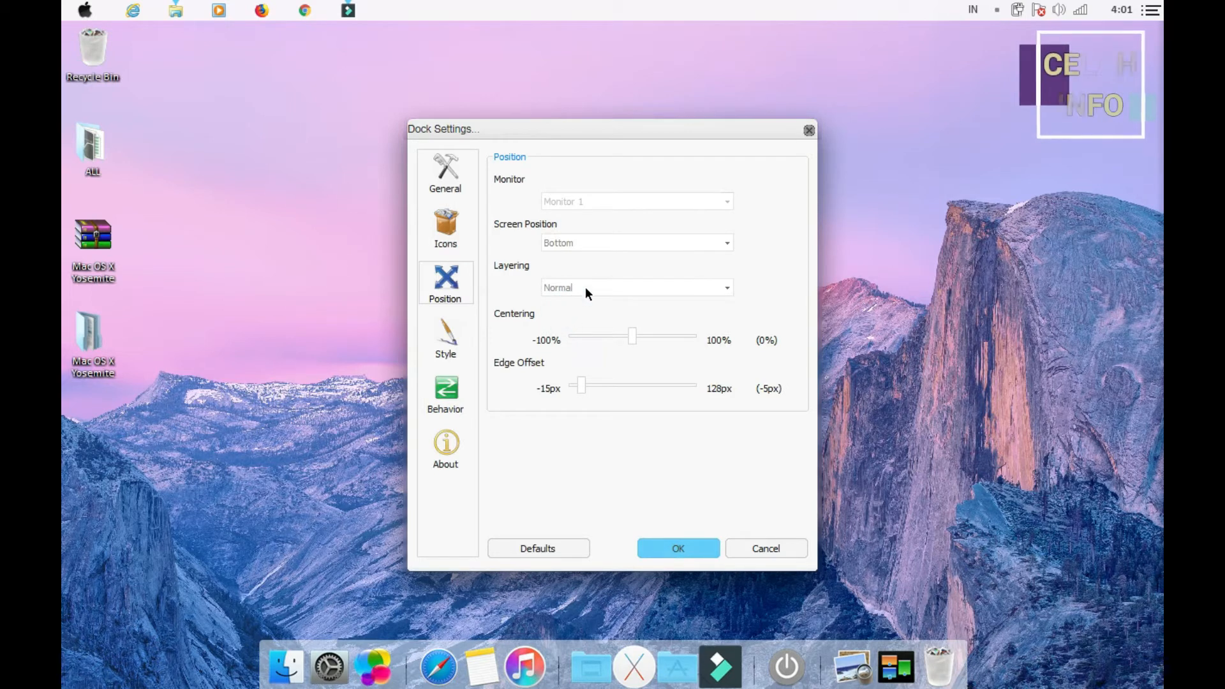
# Try the Top, Left and Right screen positions for the dock and set it back to Bottom.
pyautogui.click(593, 244)
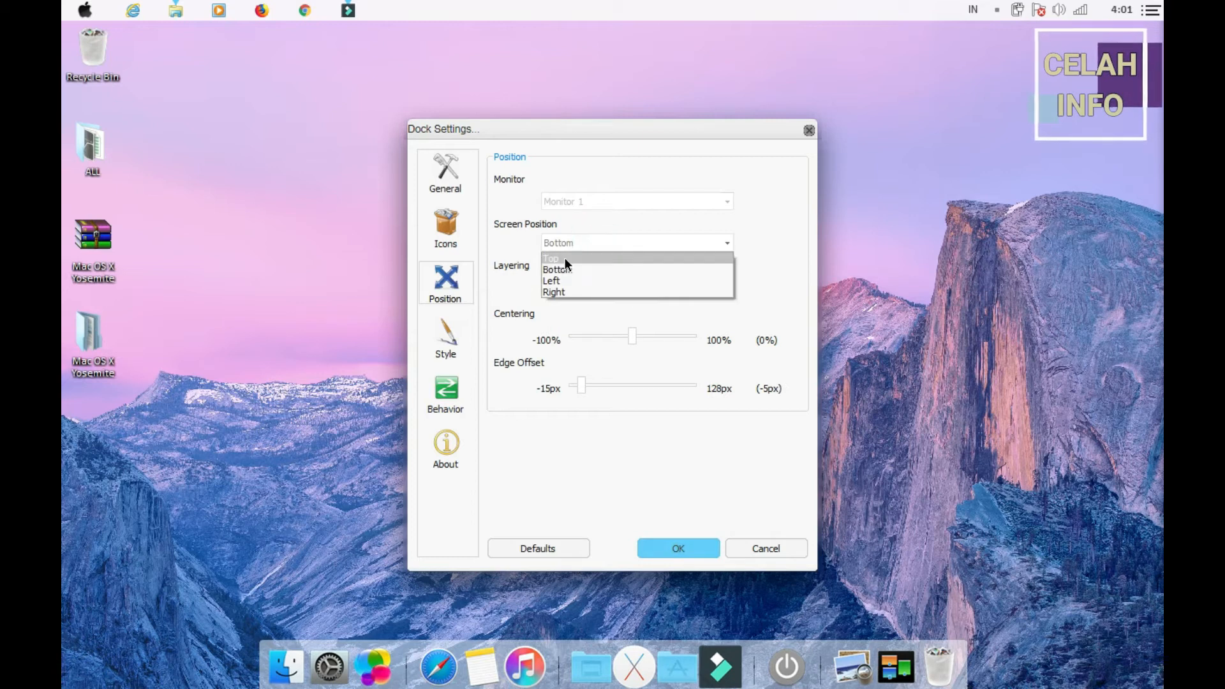
pyautogui.click(565, 258)
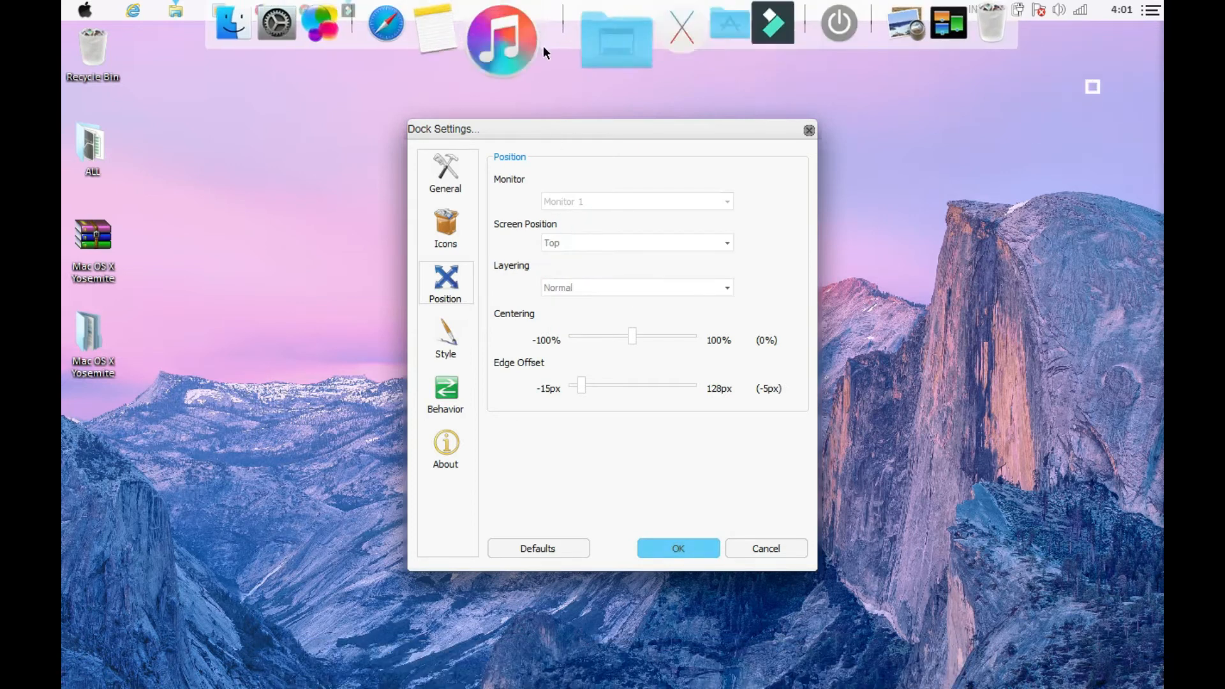
pyautogui.click(589, 242)
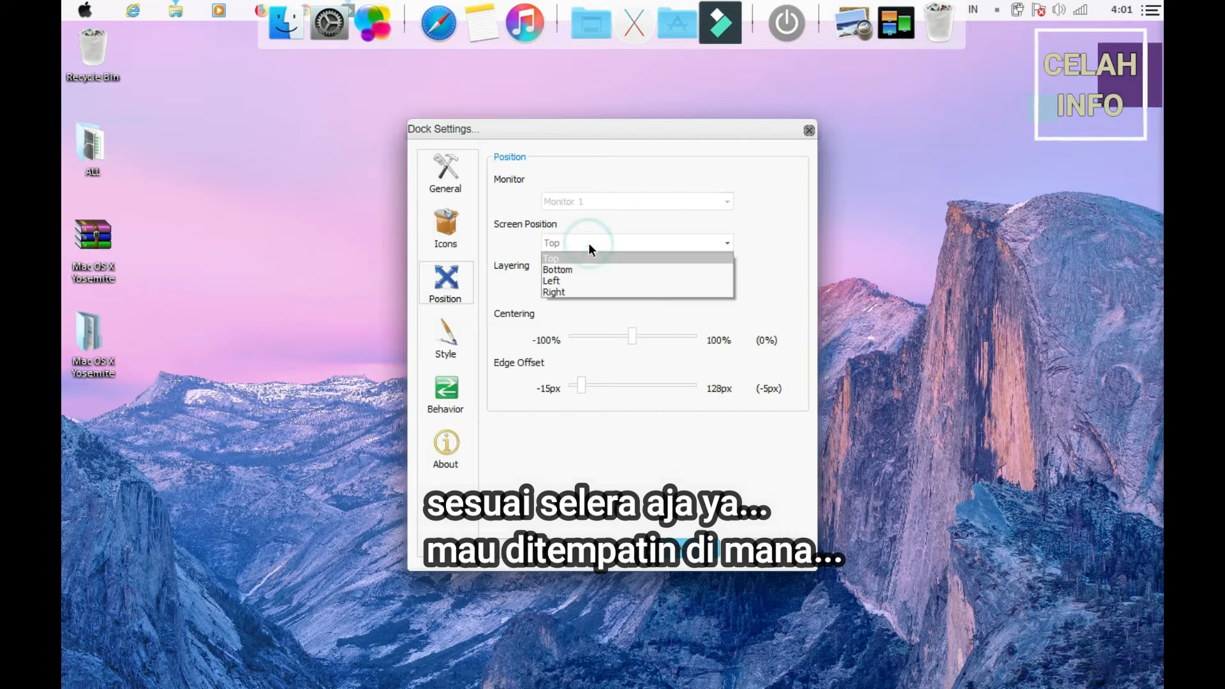
pyautogui.click(594, 281)
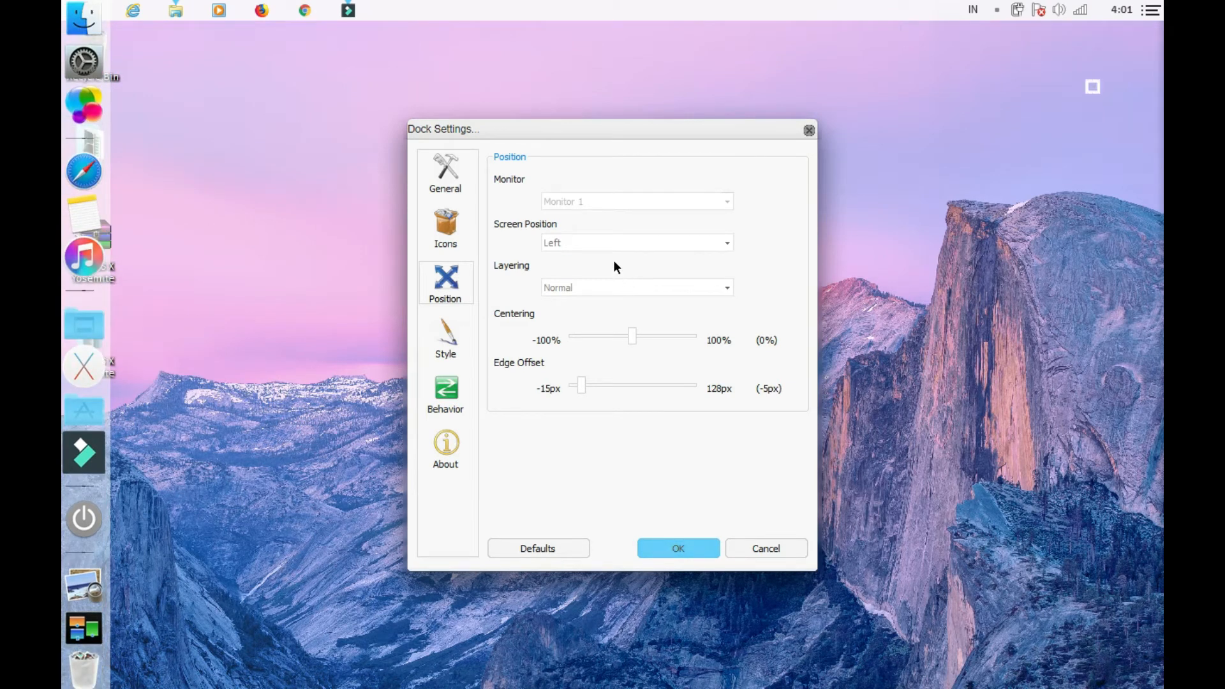
pyautogui.click(611, 243)
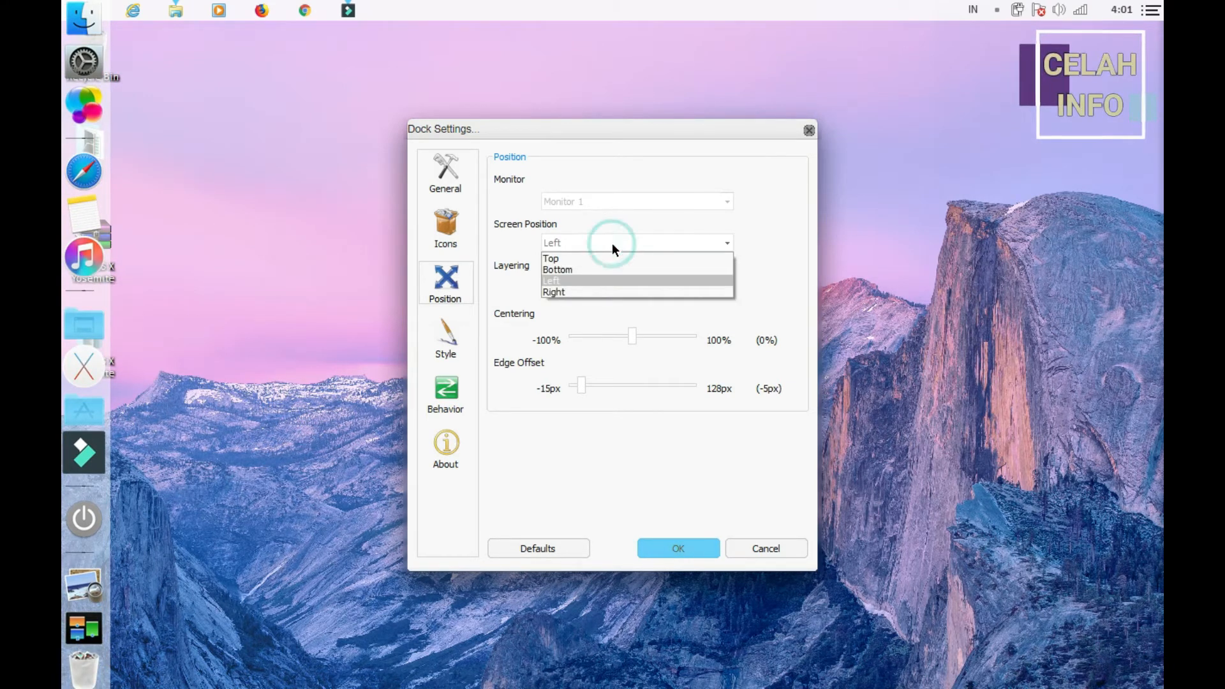
pyautogui.click(583, 291)
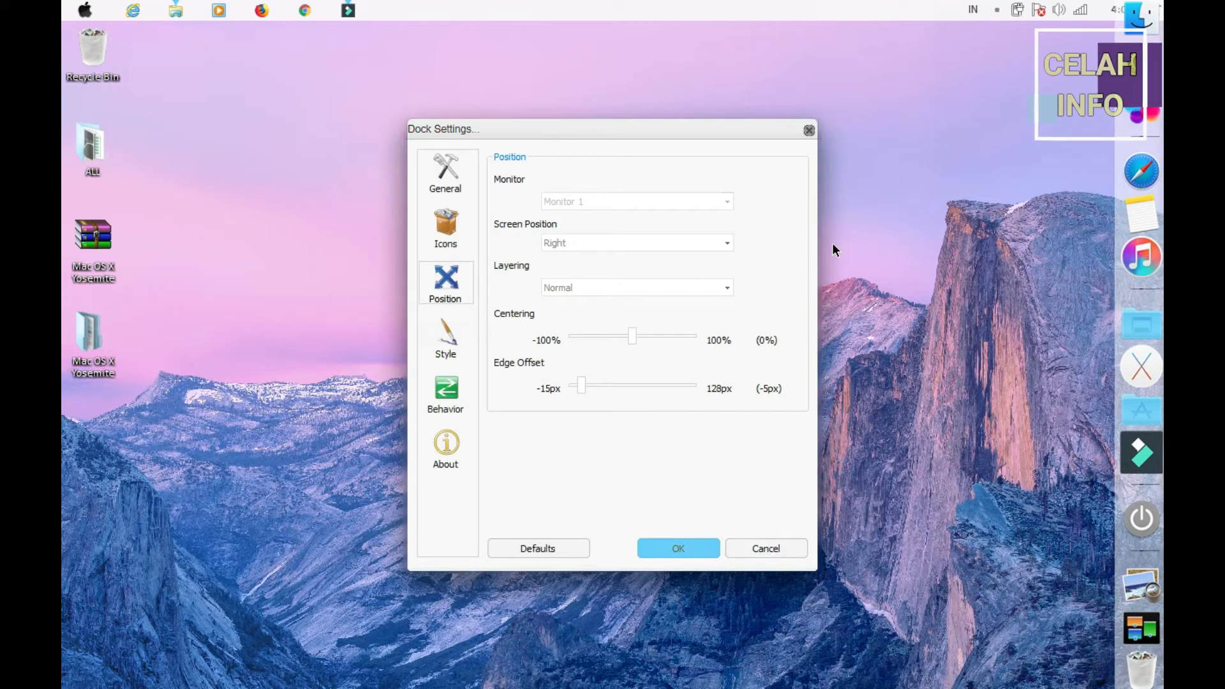
pyautogui.click(602, 243)
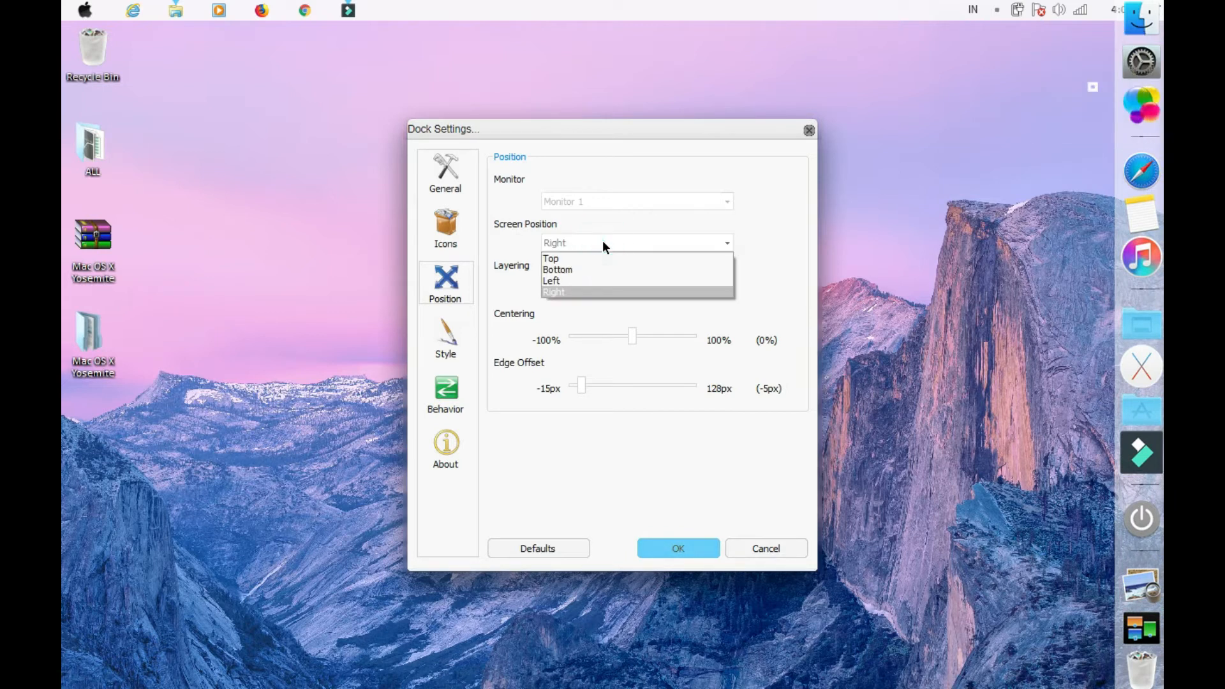
pyautogui.click(569, 270)
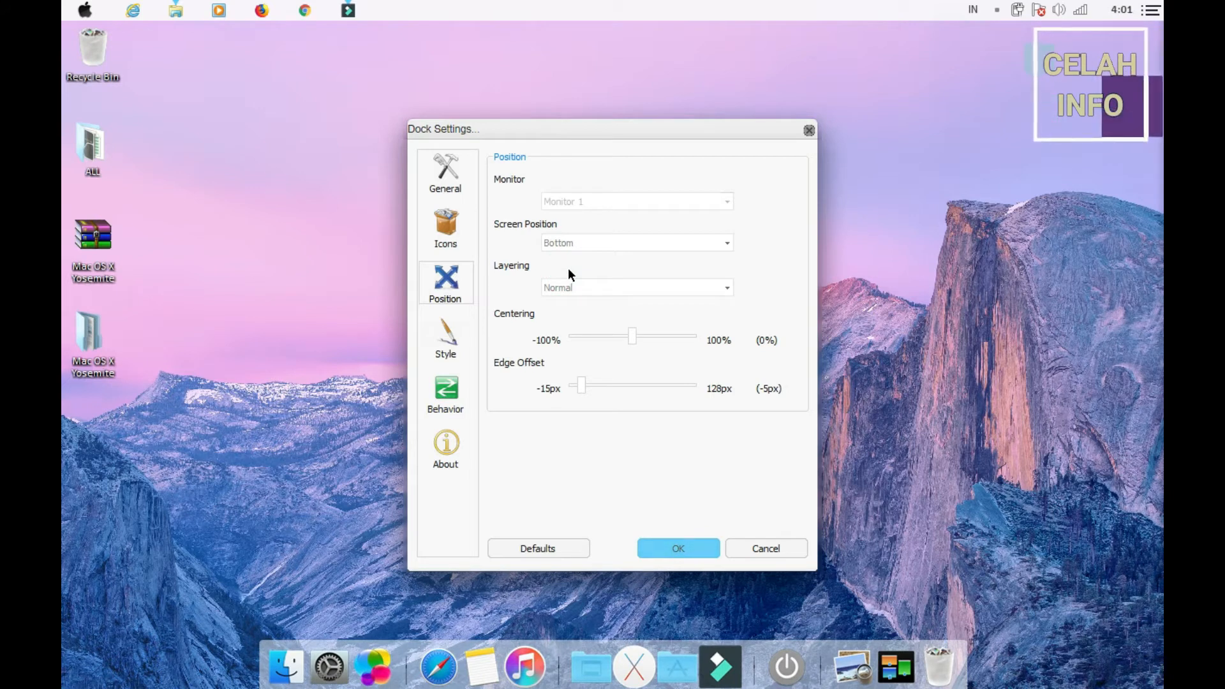
# Try the dark yosemite, MacOSX Yosemite Dark, MacOSX Yosemite Light and OSX Yosemite dock themes and return to Yosemite.
pyautogui.click(450, 350)
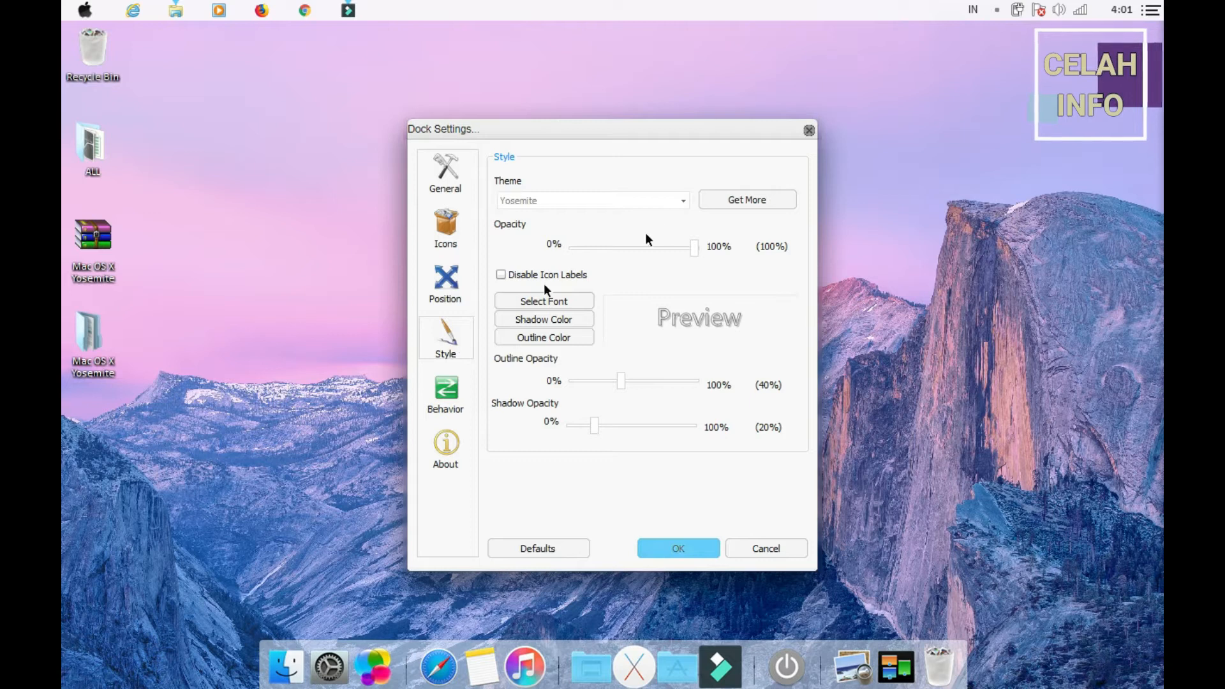
pyautogui.click(651, 202)
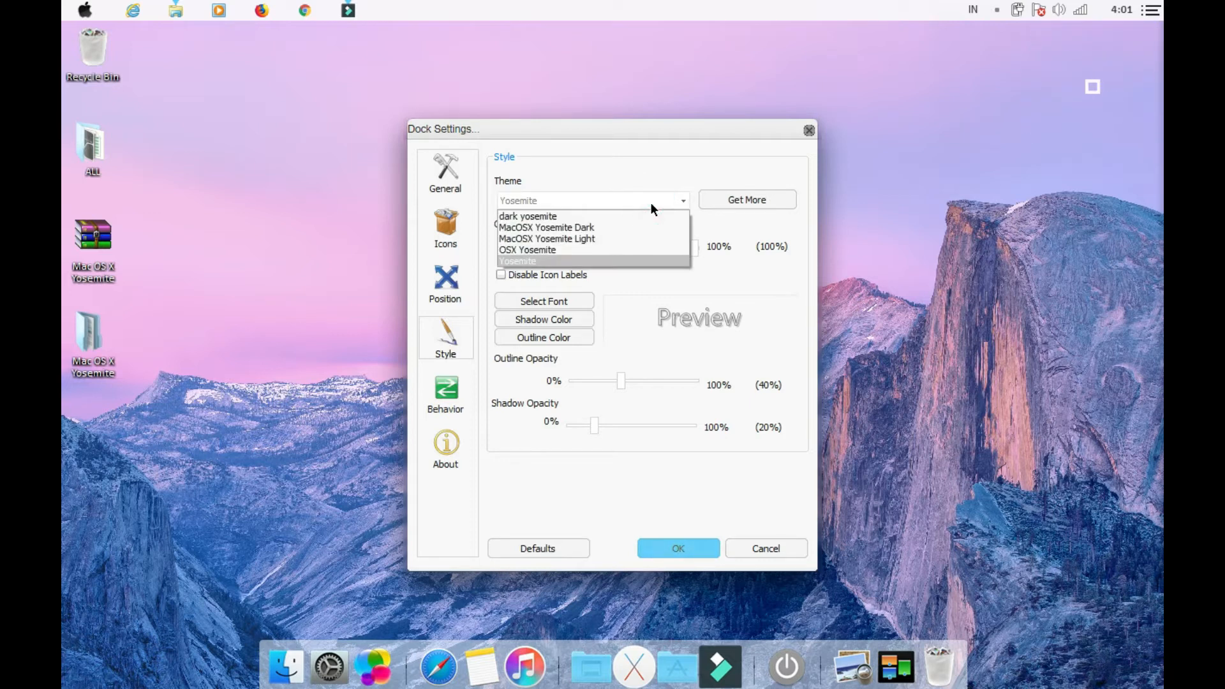
pyautogui.click(583, 217)
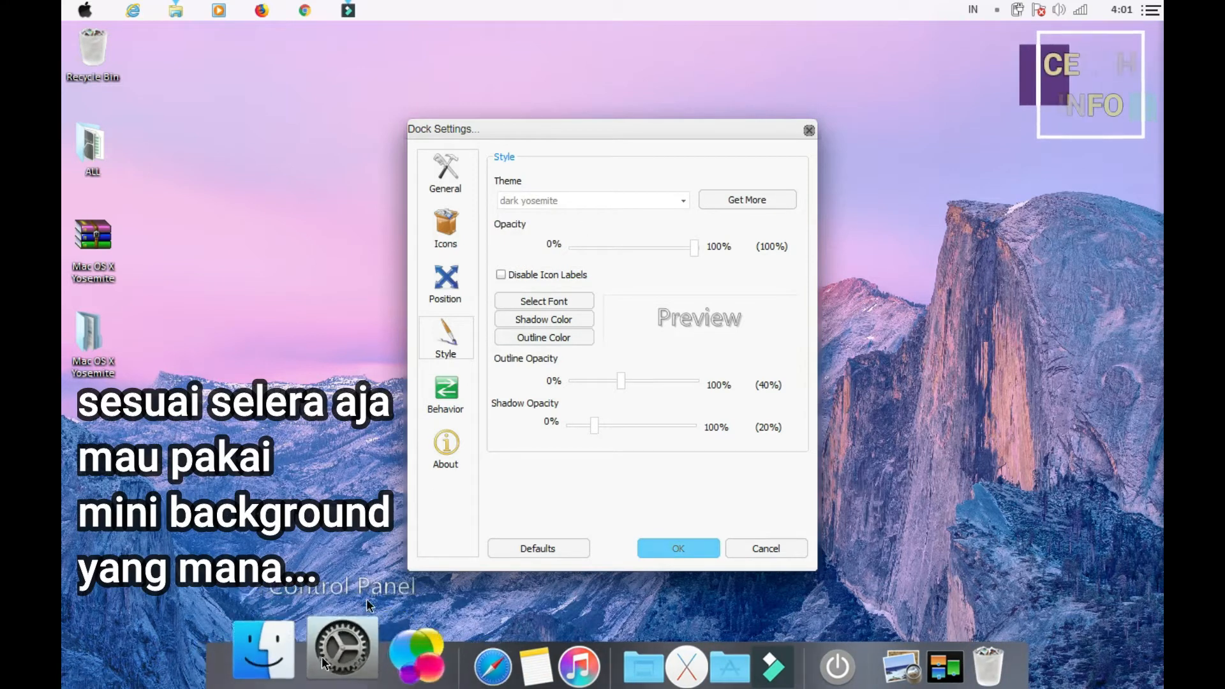
pyautogui.click(645, 199)
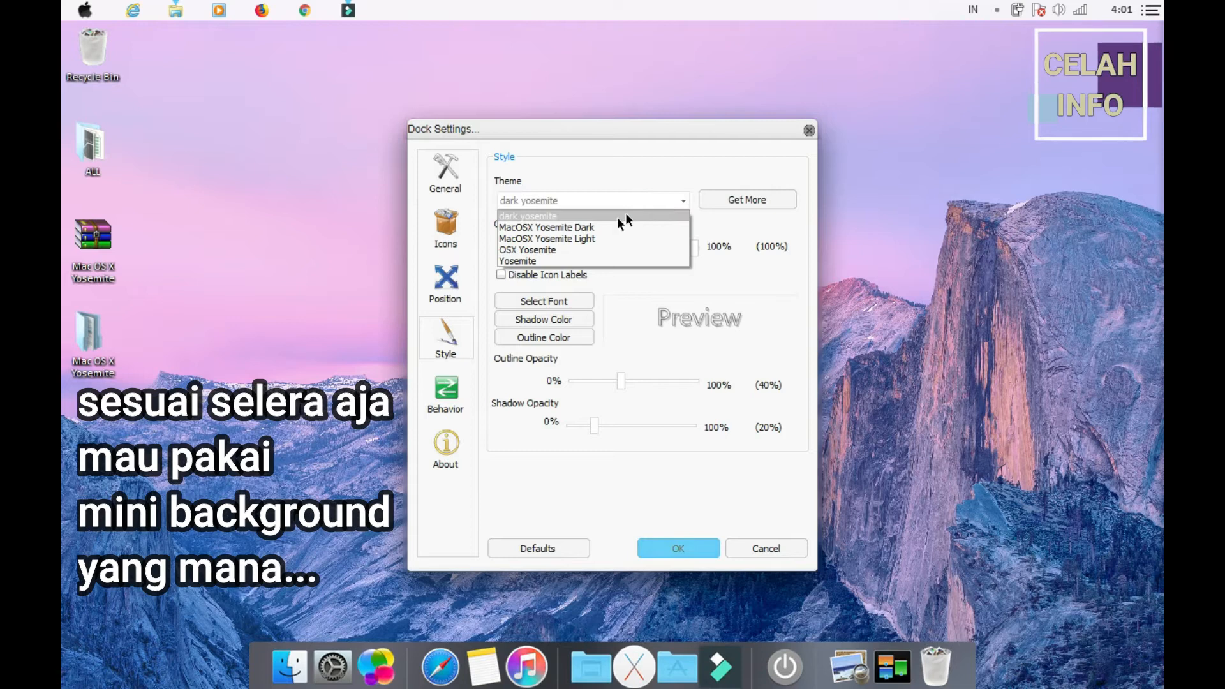
pyautogui.click(584, 229)
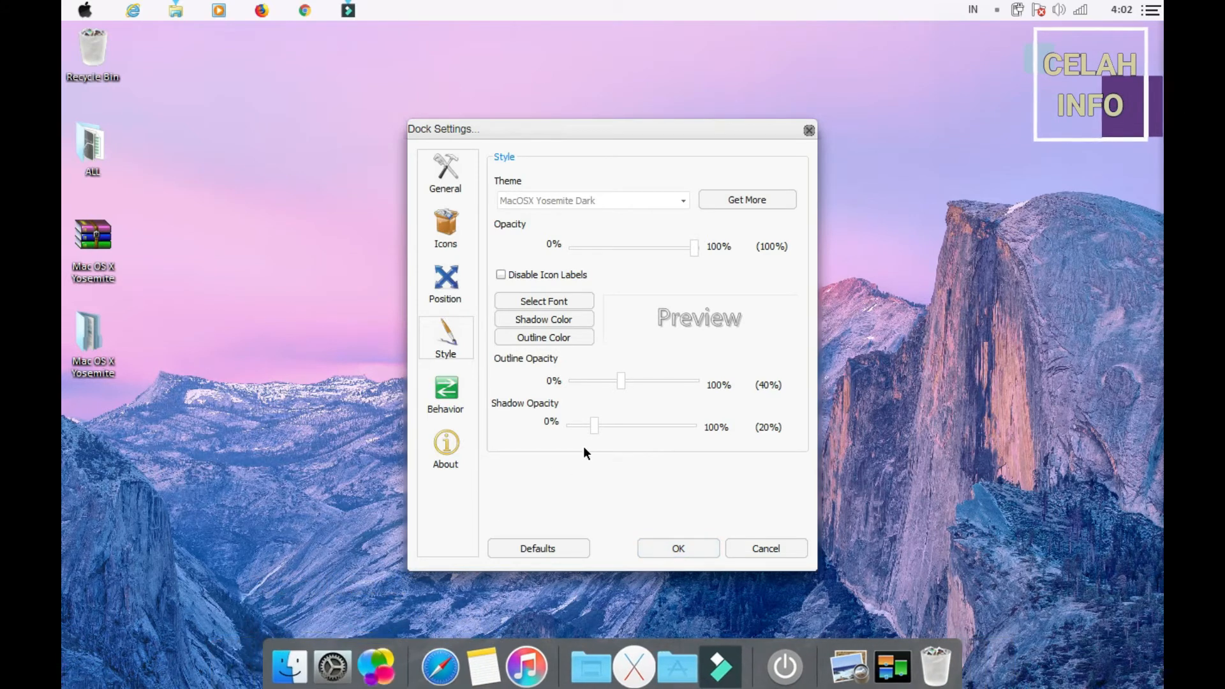
pyautogui.click(580, 199)
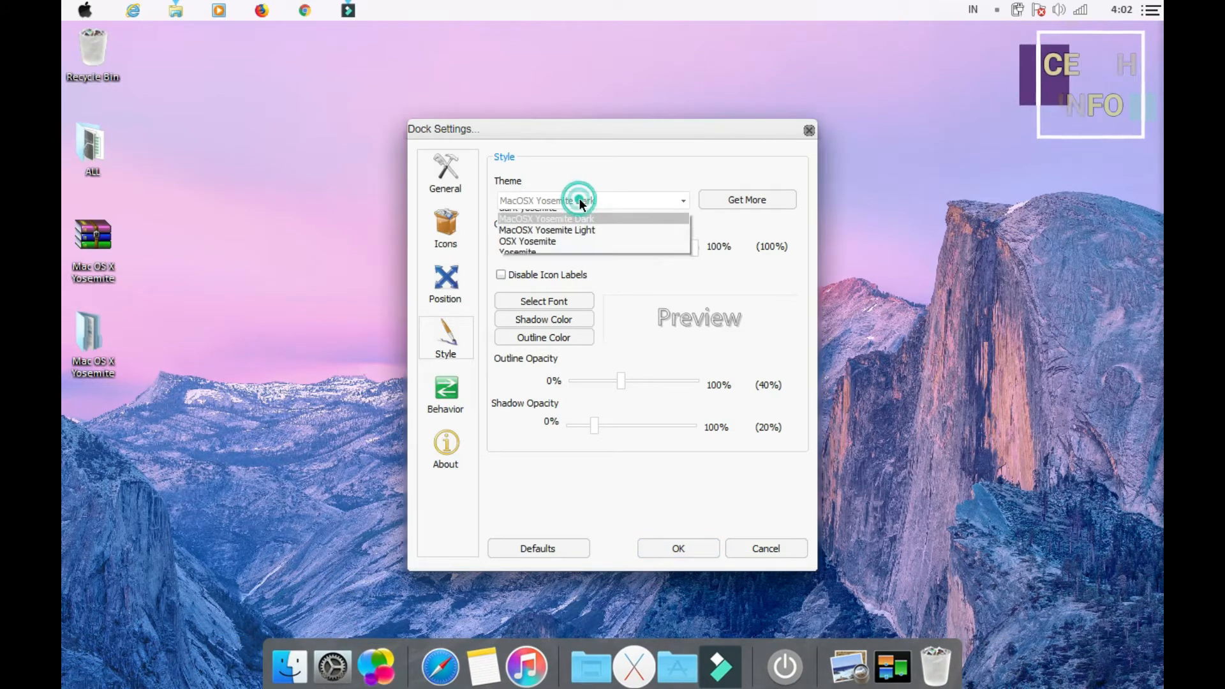
pyautogui.click(556, 238)
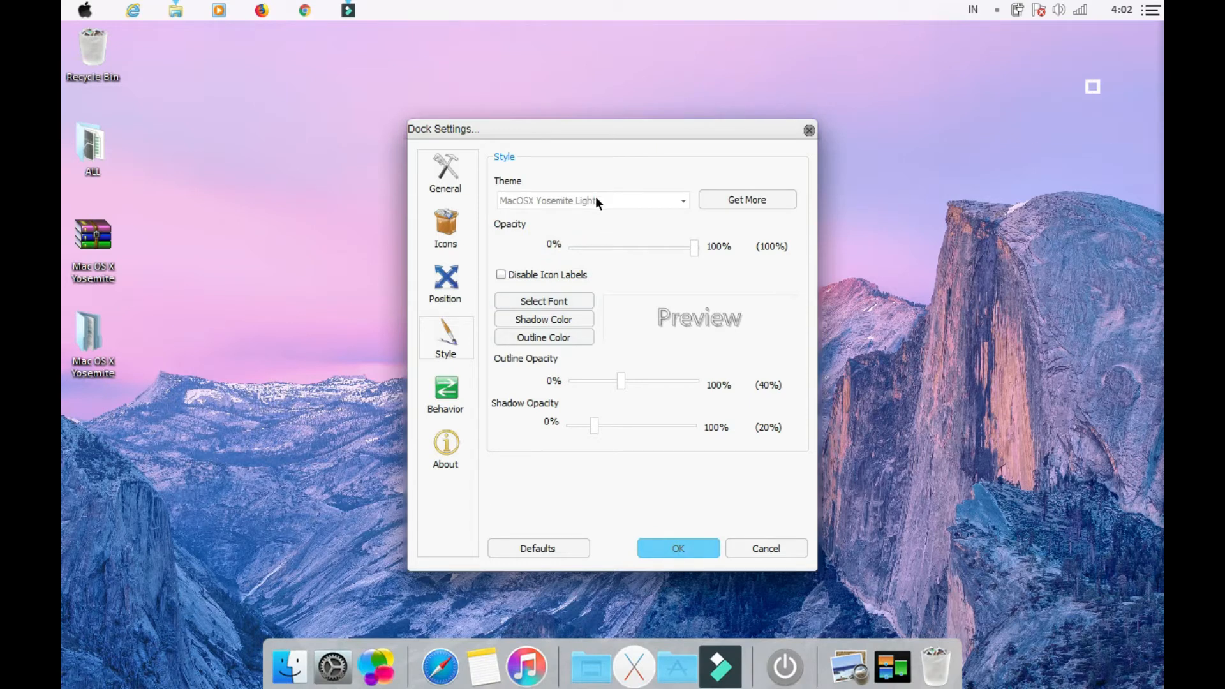
pyautogui.click(596, 199)
pyautogui.click(549, 249)
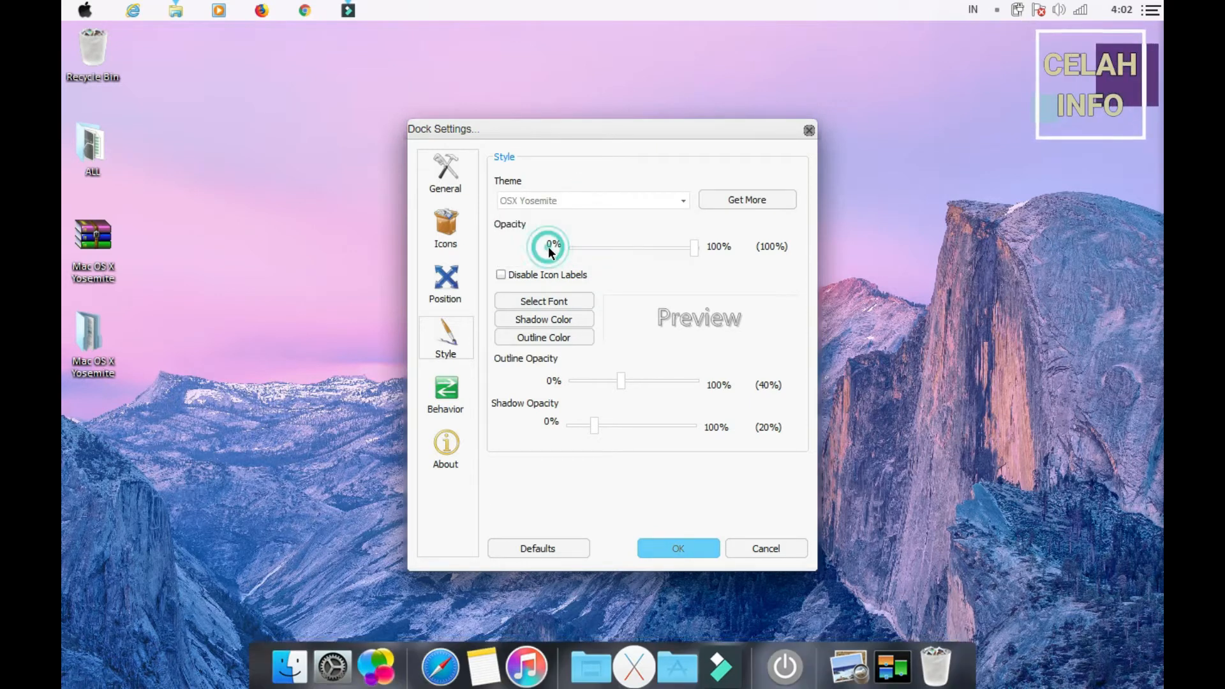
pyautogui.click(564, 199)
pyautogui.click(530, 261)
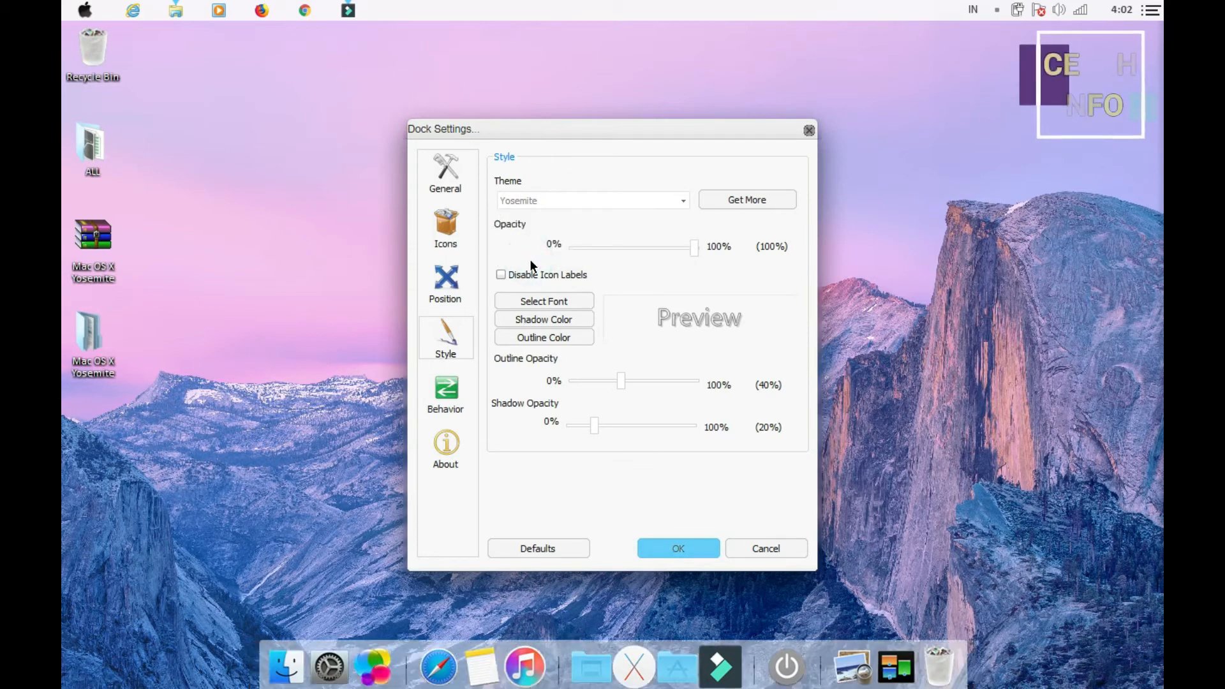
# Set the dock theme to OSX Yosemite and apply the dock settings.
pyautogui.click(550, 200)
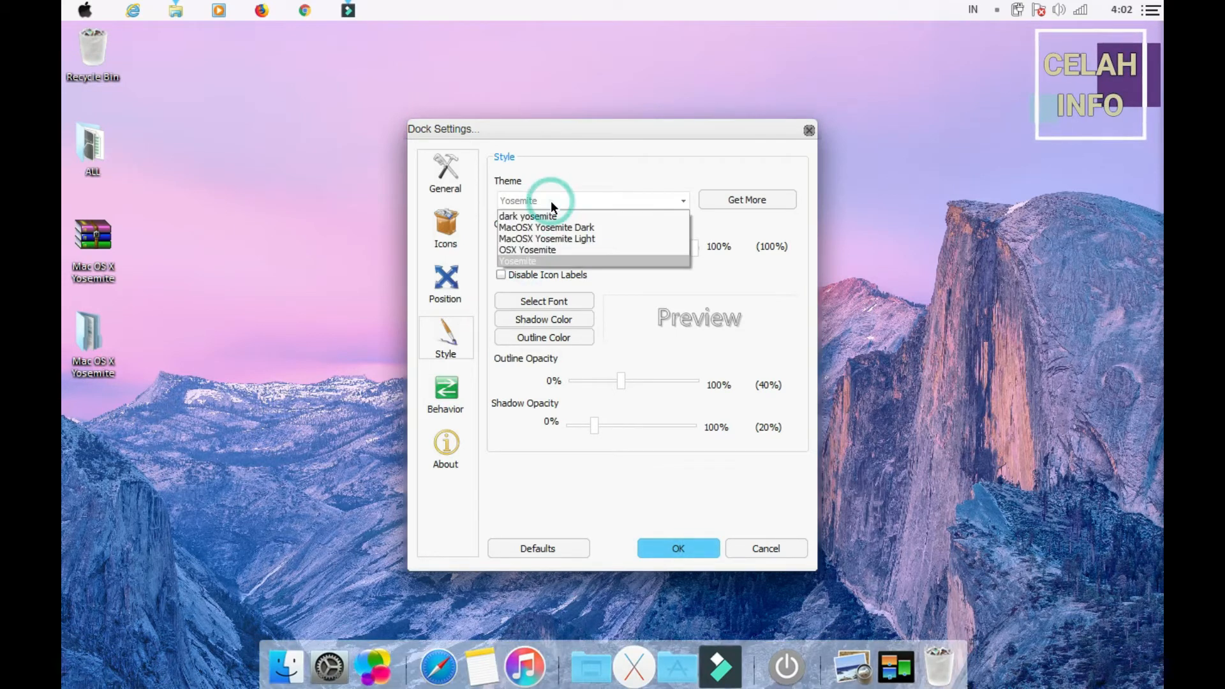
pyautogui.click(539, 251)
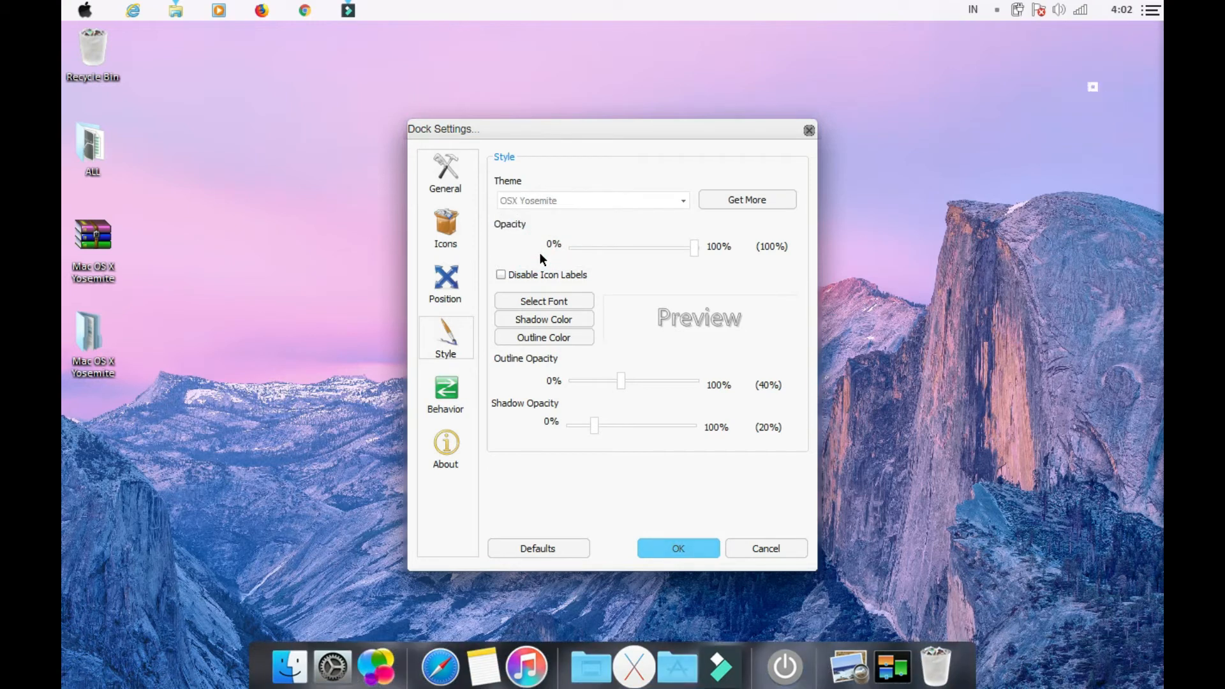
pyautogui.click(679, 549)
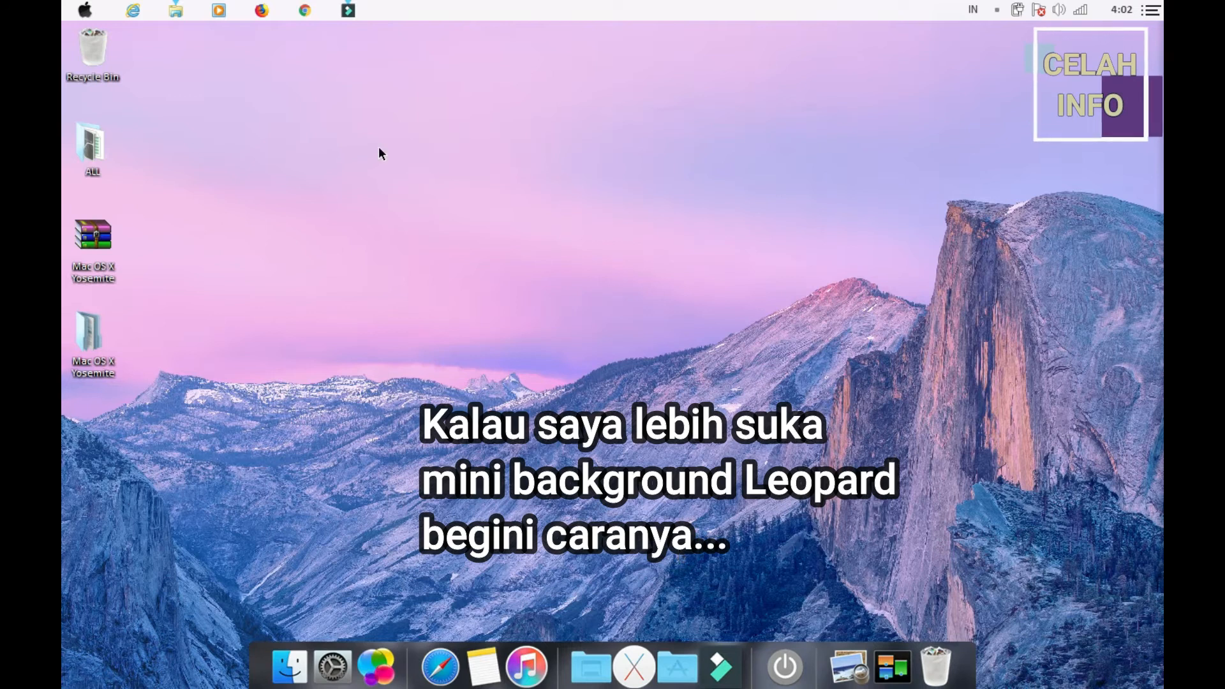
# Copy the Mac OS X Leopard folder from the Rocket Dock folder inside the desktop's Mac OS X Yosemite folder.
pyautogui.doubleClick(91, 337)
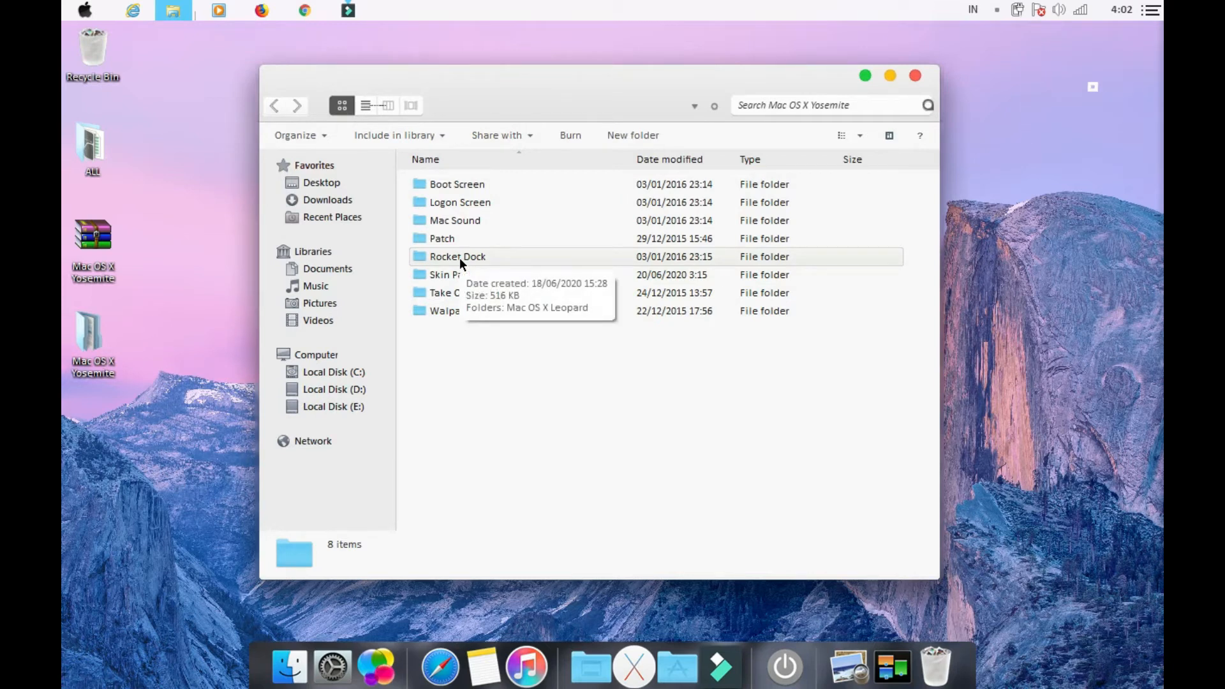
pyautogui.doubleClick(460, 258)
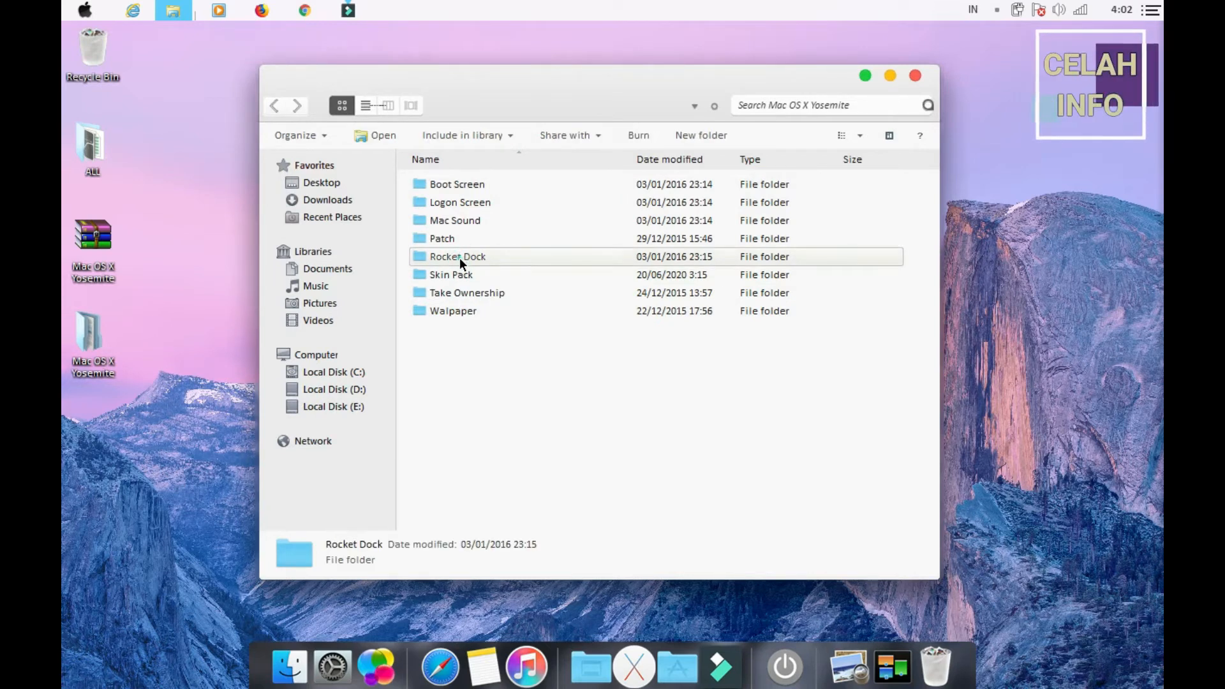
pyautogui.rightClick(463, 187)
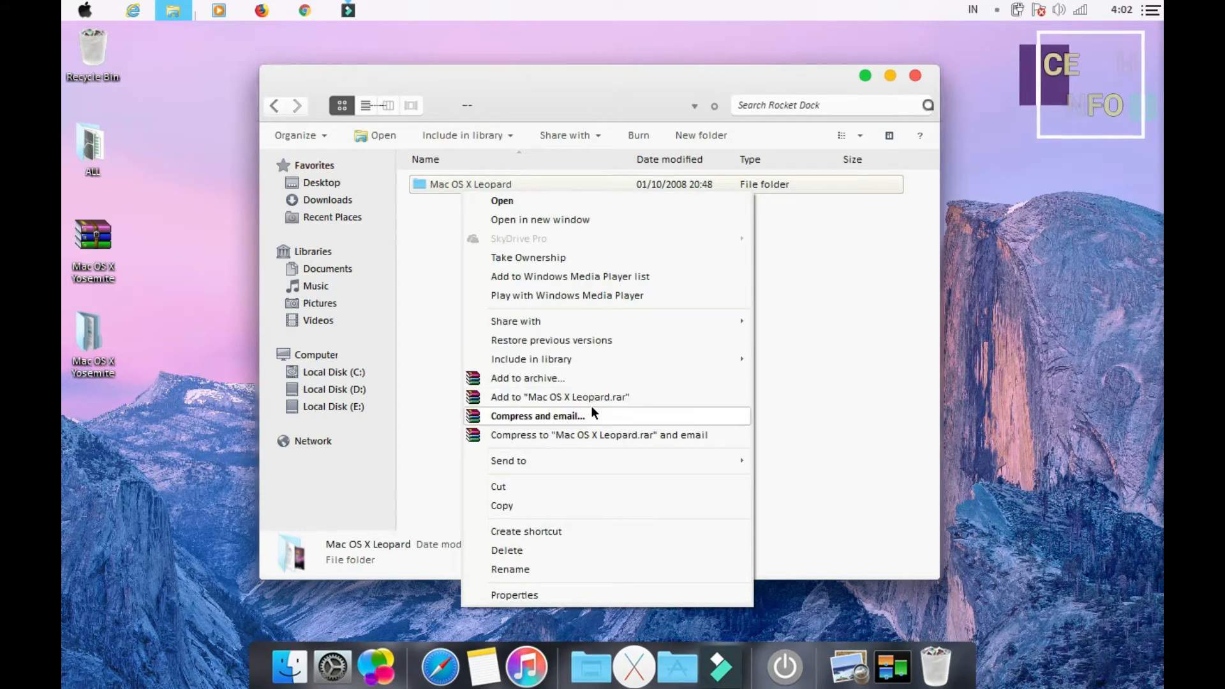
pyautogui.click(506, 507)
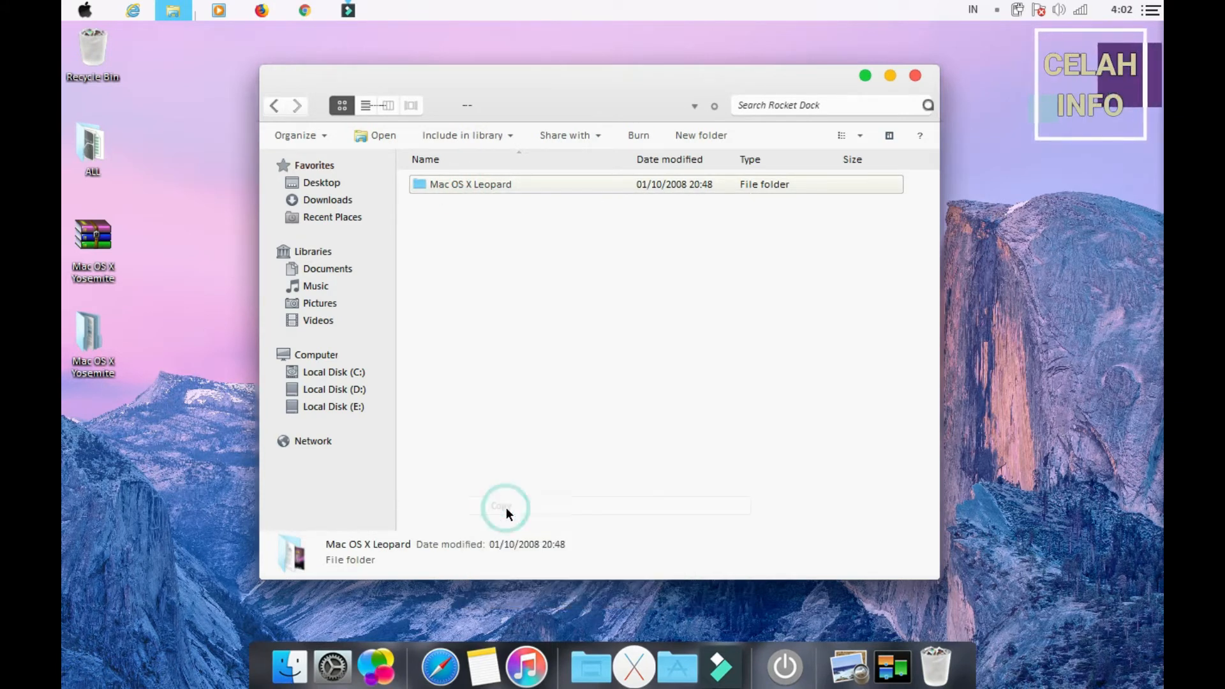
# Paste the Mac OS X Leopard folder into SkinPack\RocketDock\Skins on Local Disk (C:), refresh the folder and minimize its window.
pyautogui.click(328, 374)
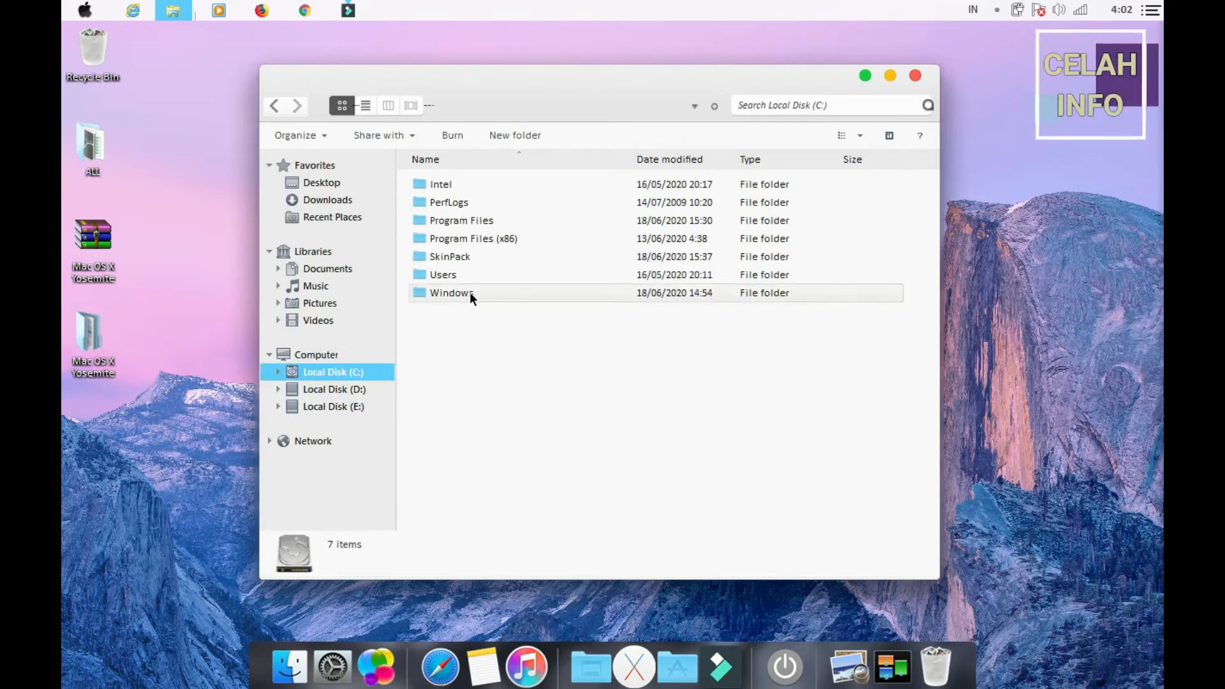
pyautogui.doubleClick(454, 256)
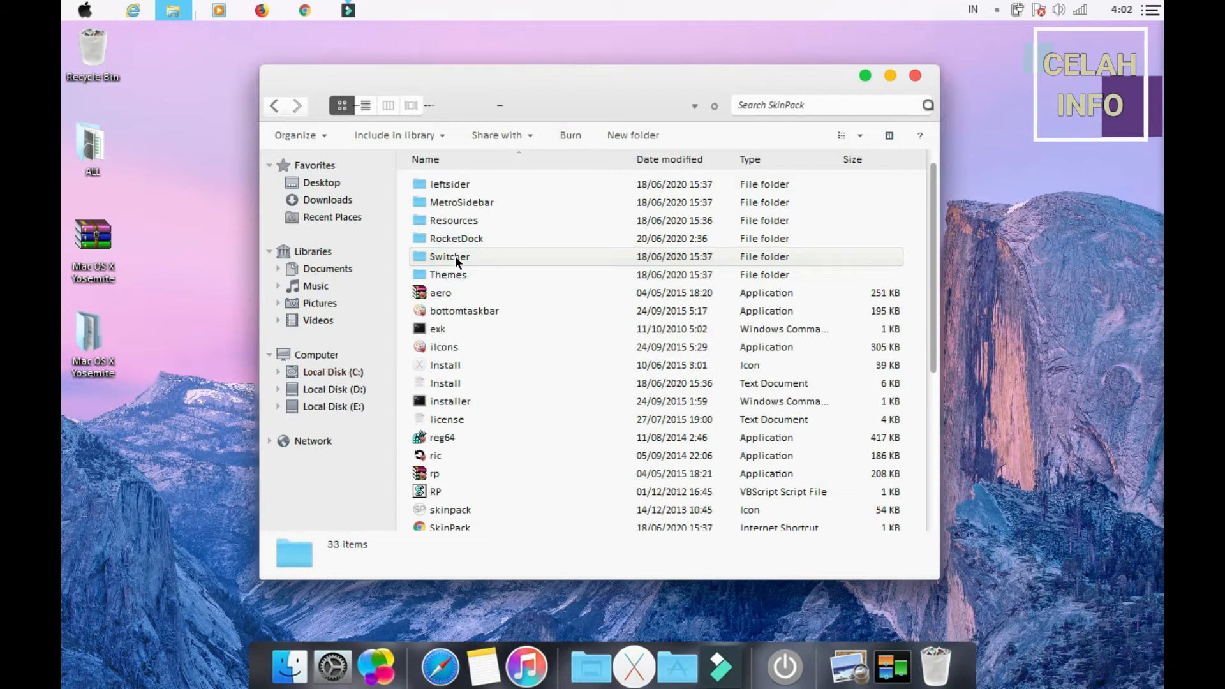
pyautogui.doubleClick(460, 242)
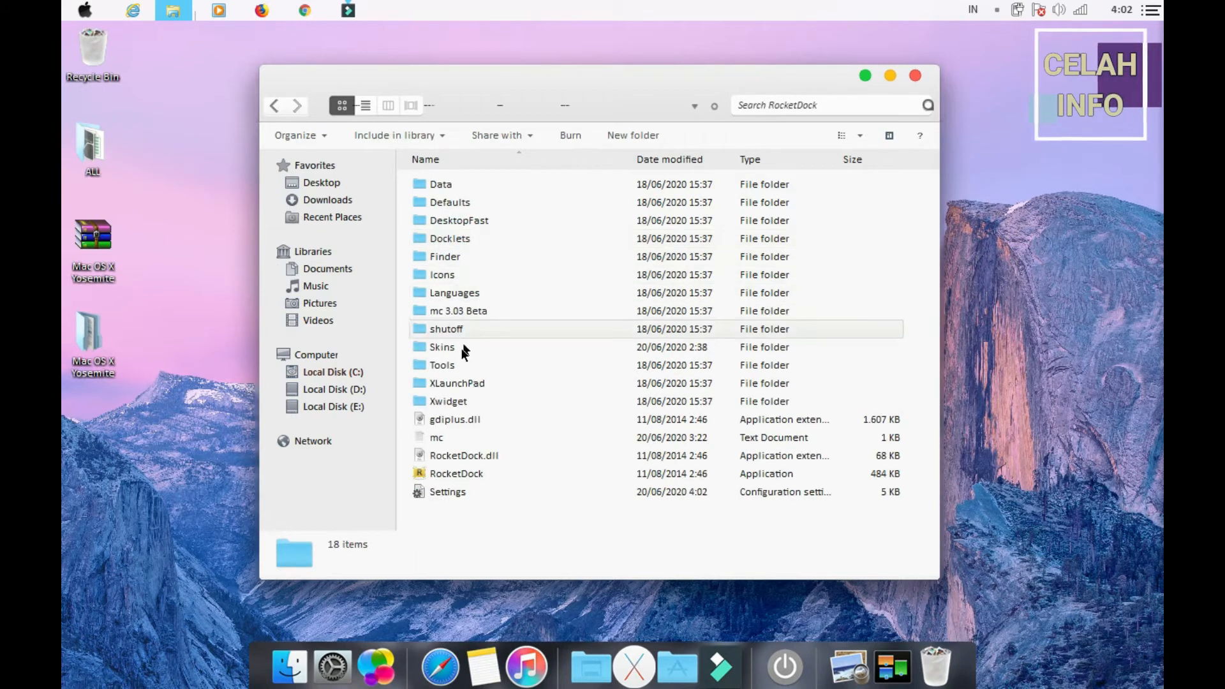
pyautogui.doubleClick(446, 348)
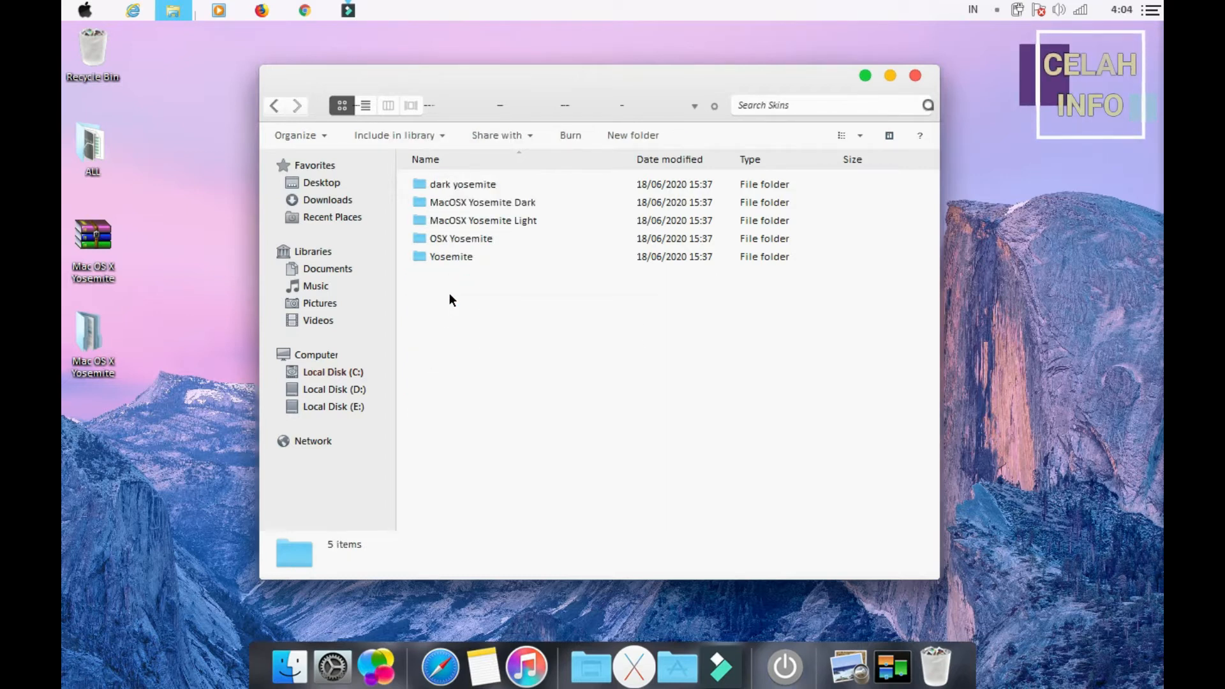
pyautogui.rightClick(449, 293)
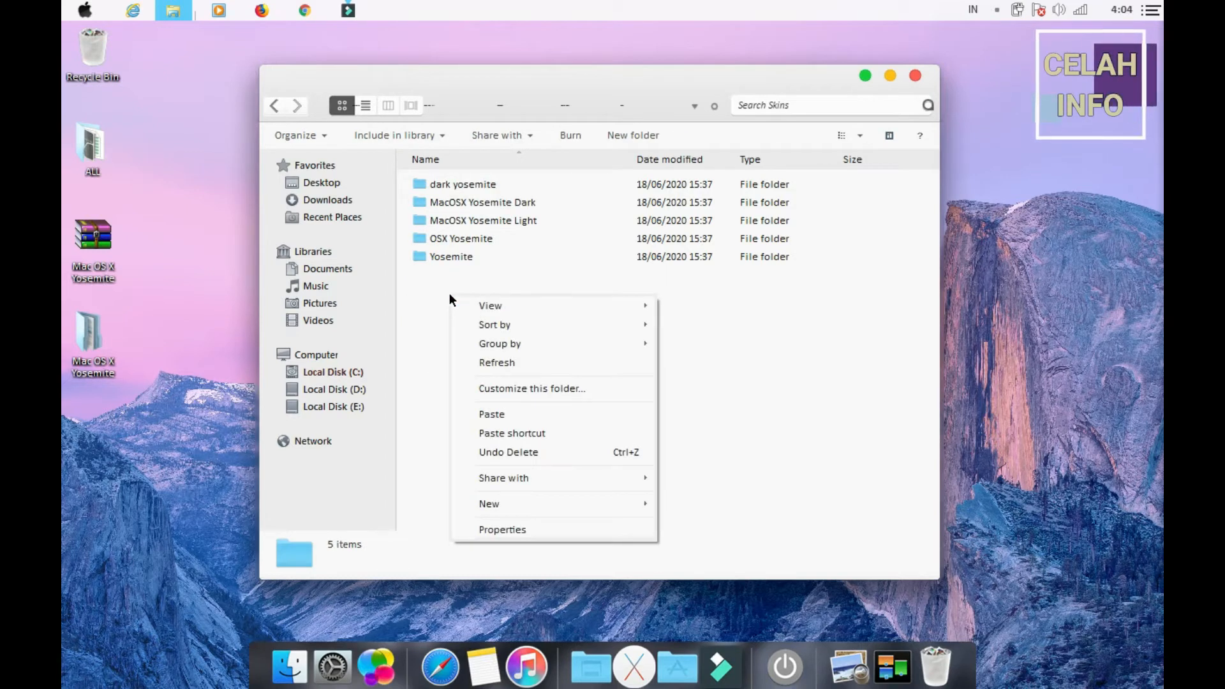
pyautogui.click(502, 415)
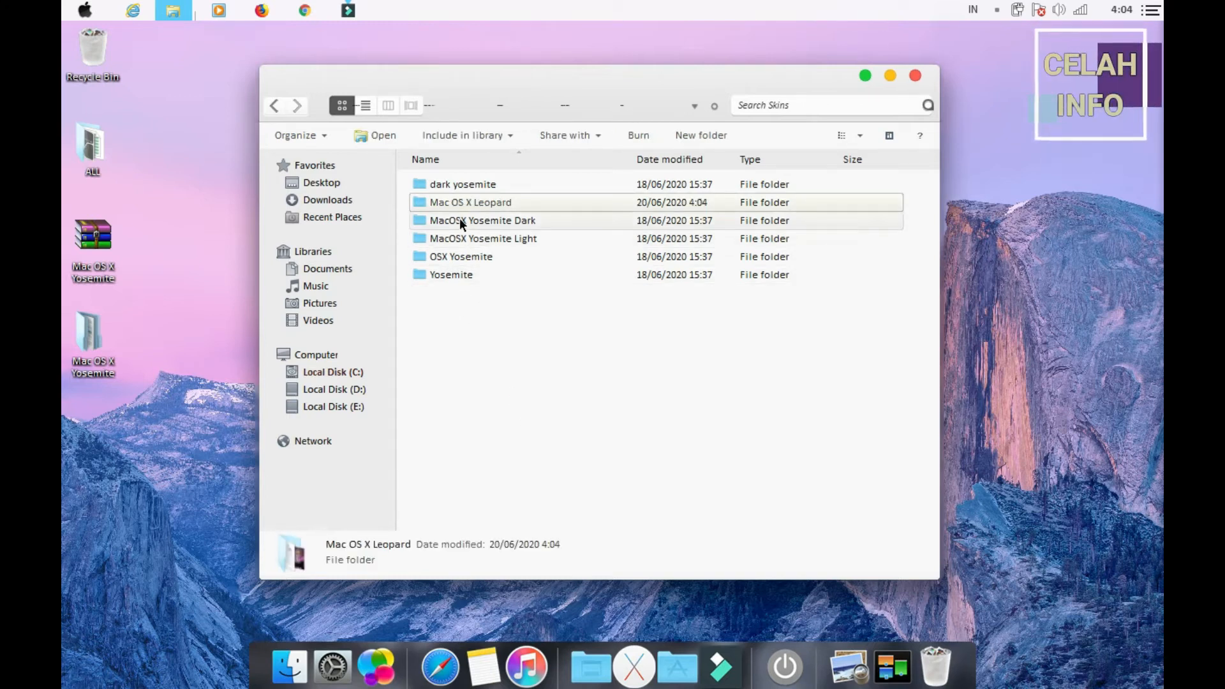
pyautogui.click(714, 106)
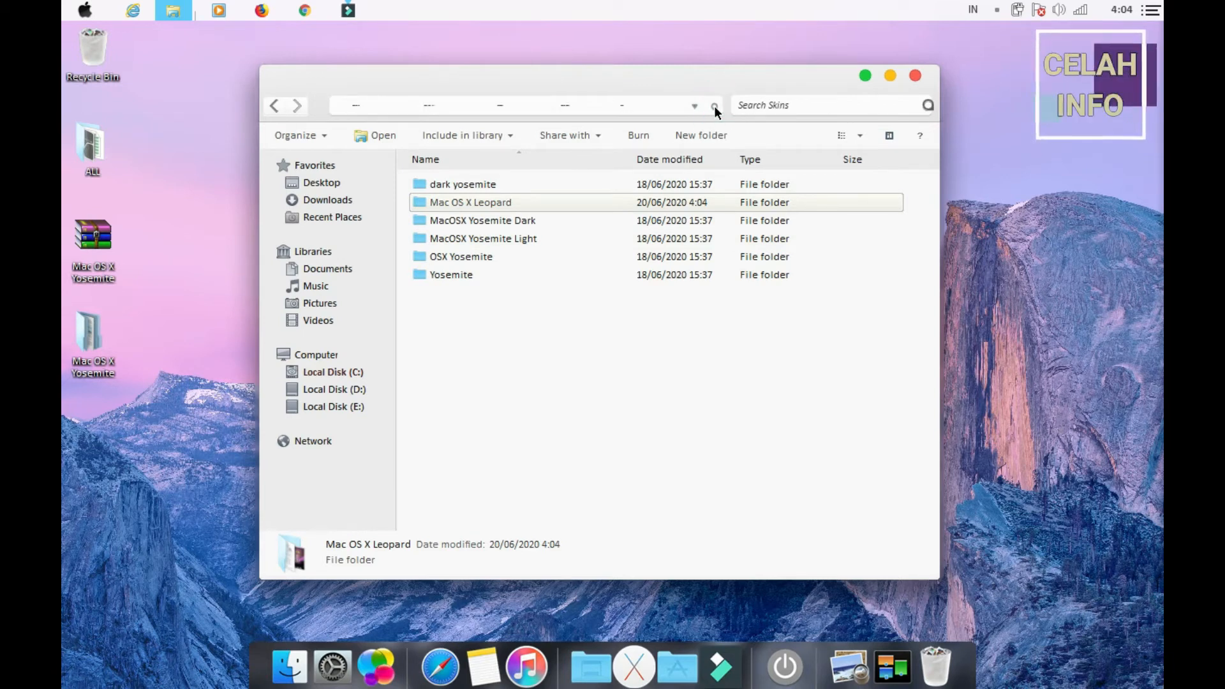
pyautogui.click(866, 75)
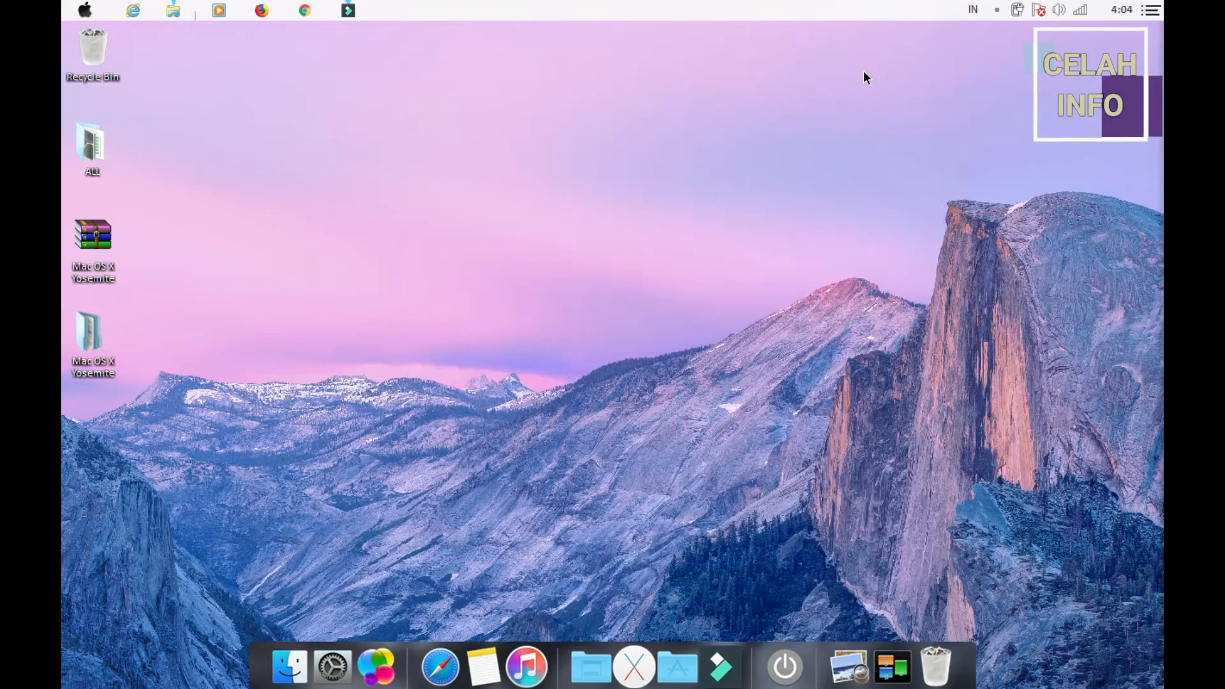
# Open RocketDock's dock settings and set the theme to Mac OS X Leopard with 100% opacity.
pyautogui.rightClick(381, 670)
pyautogui.moveTo(447, 653)
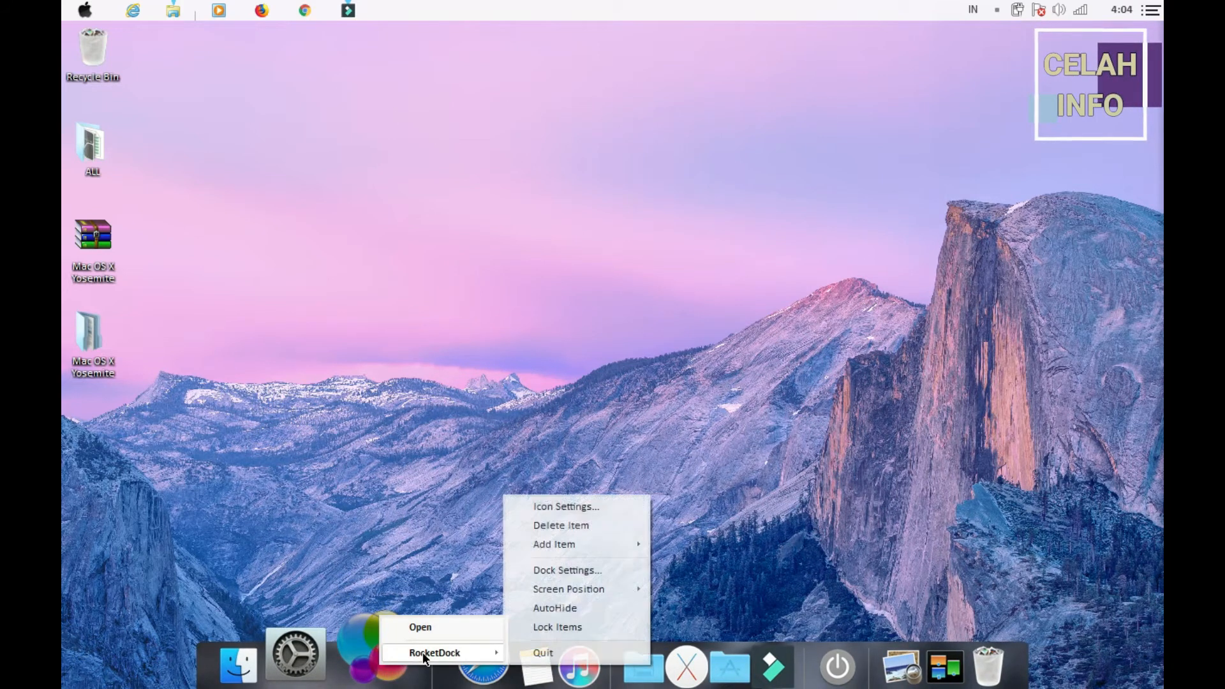
pyautogui.click(600, 571)
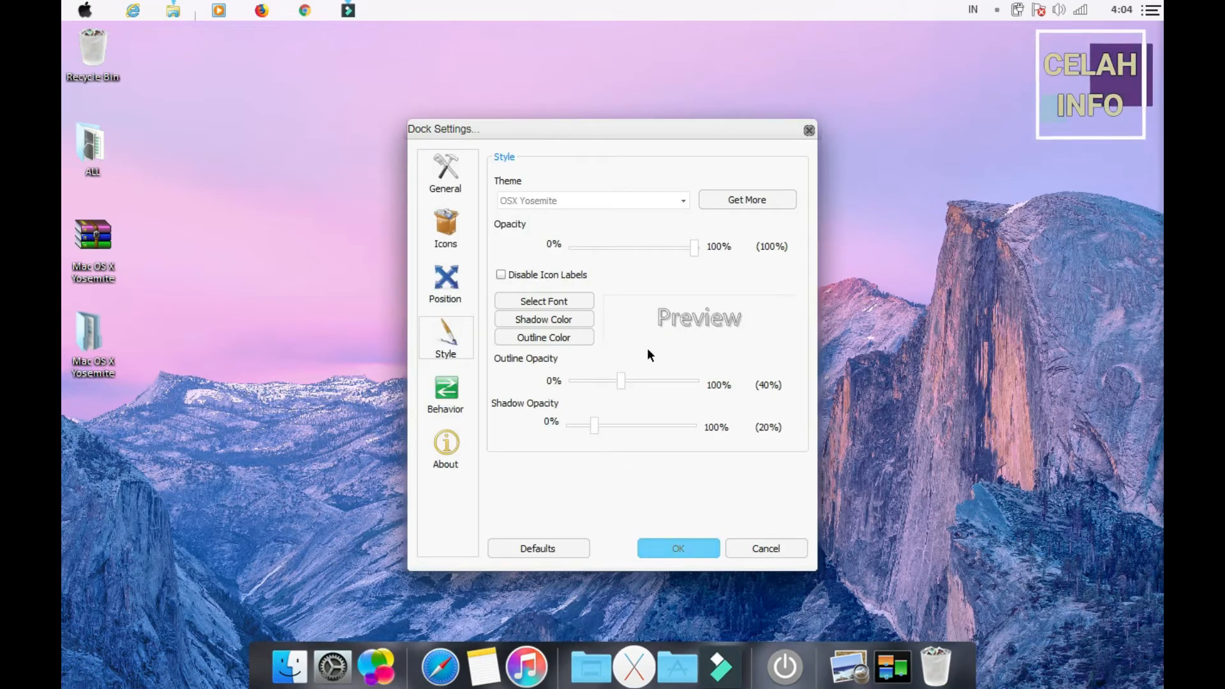
pyautogui.click(603, 199)
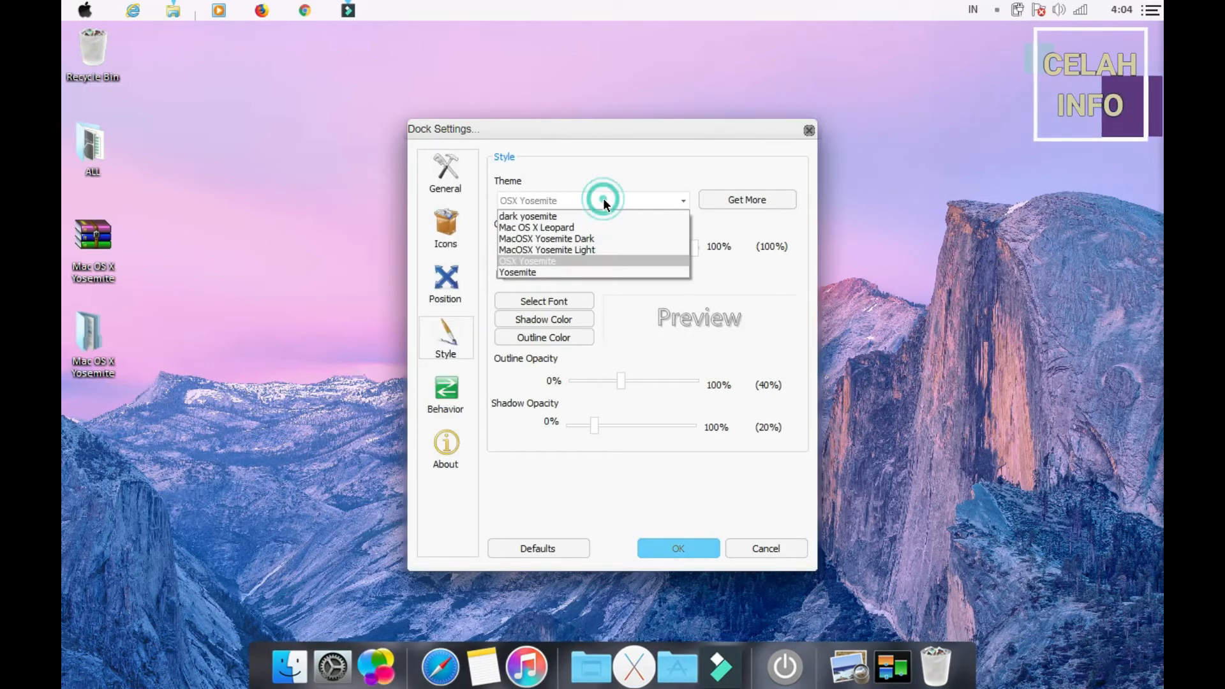
pyautogui.click(554, 227)
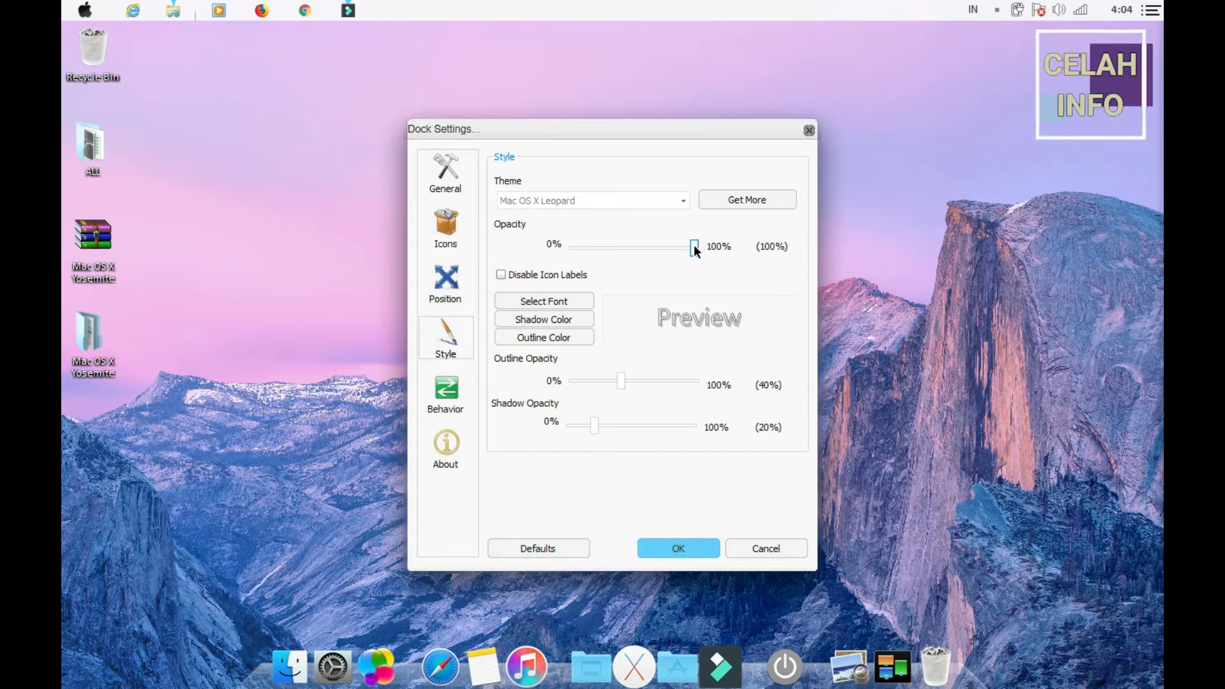
pyautogui.moveTo(695, 247)
pyautogui.mouseDown()
pyautogui.moveTo(578, 260)
pyautogui.moveTo(713, 254)
pyautogui.mouseUp()
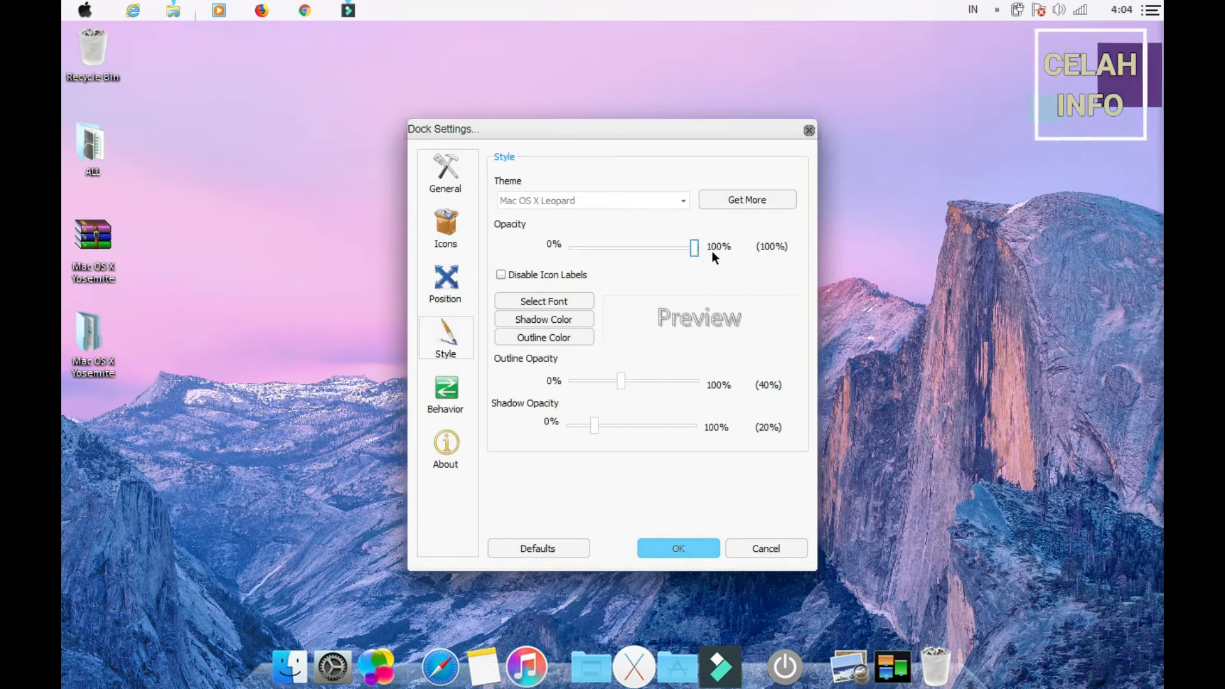
# Try the dark yosemite theme at 66% opacity and MacOSX Yosemite Dark, and return to Mac OS X Leopard at 100% opacity.
pyautogui.click(627, 194)
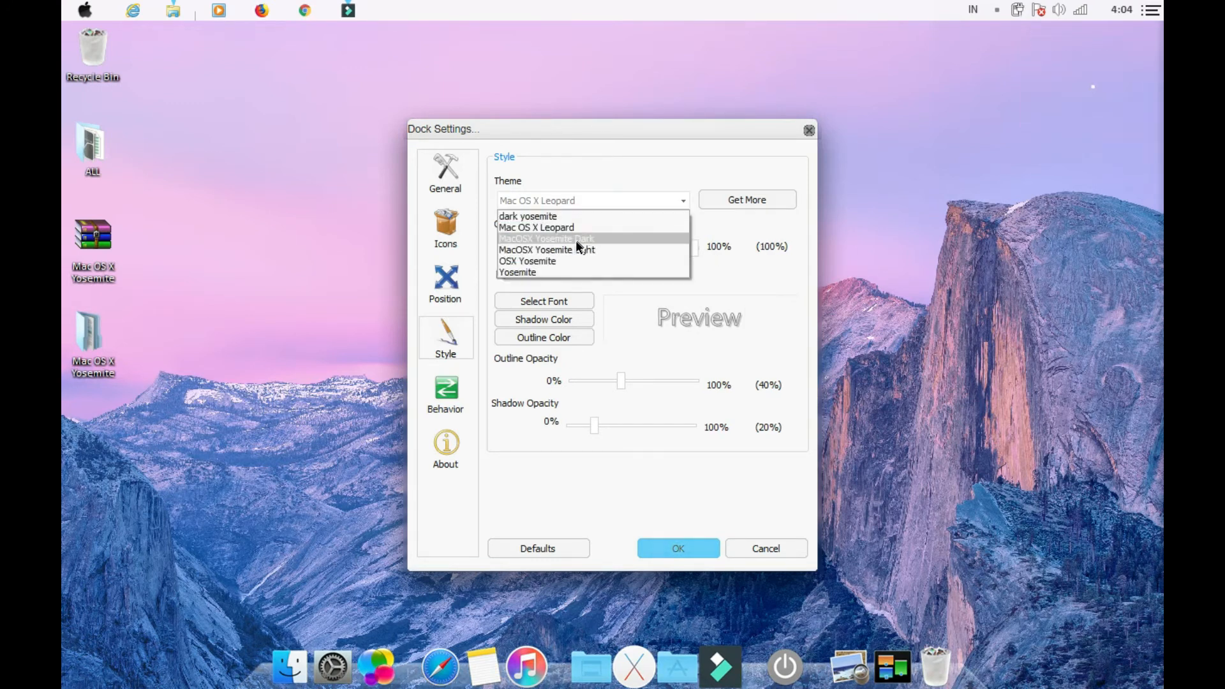
pyautogui.click(550, 217)
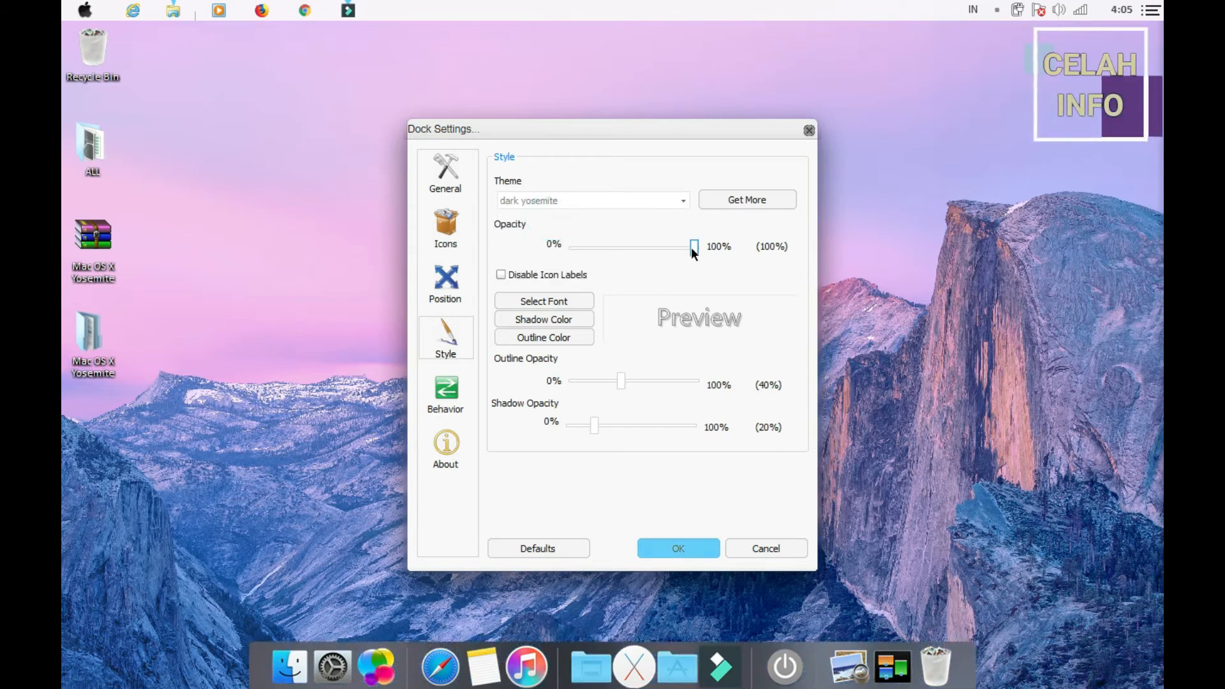
pyautogui.moveTo(692, 249); pyautogui.dragTo(656, 252)
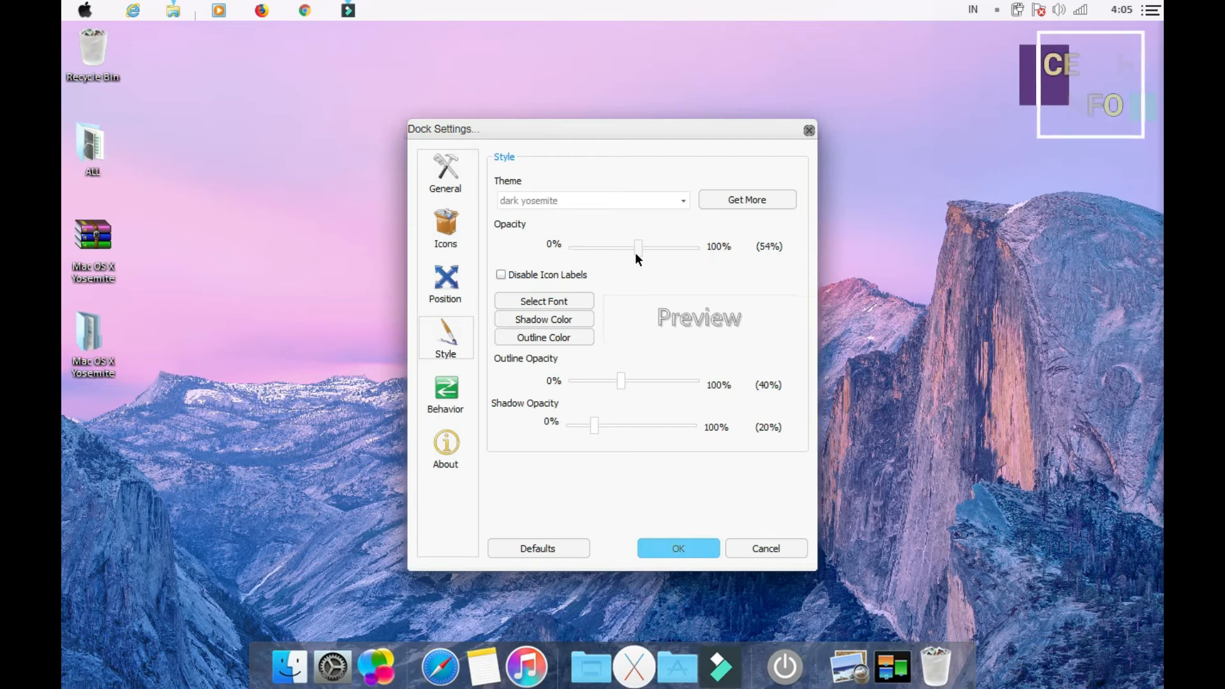
pyautogui.moveTo(636, 253)
pyautogui.mouseDown()
pyautogui.moveTo(554, 266)
pyautogui.moveTo(687, 256)
pyautogui.moveTo(650, 258)
pyautogui.mouseUp()
pyautogui.click(665, 200)
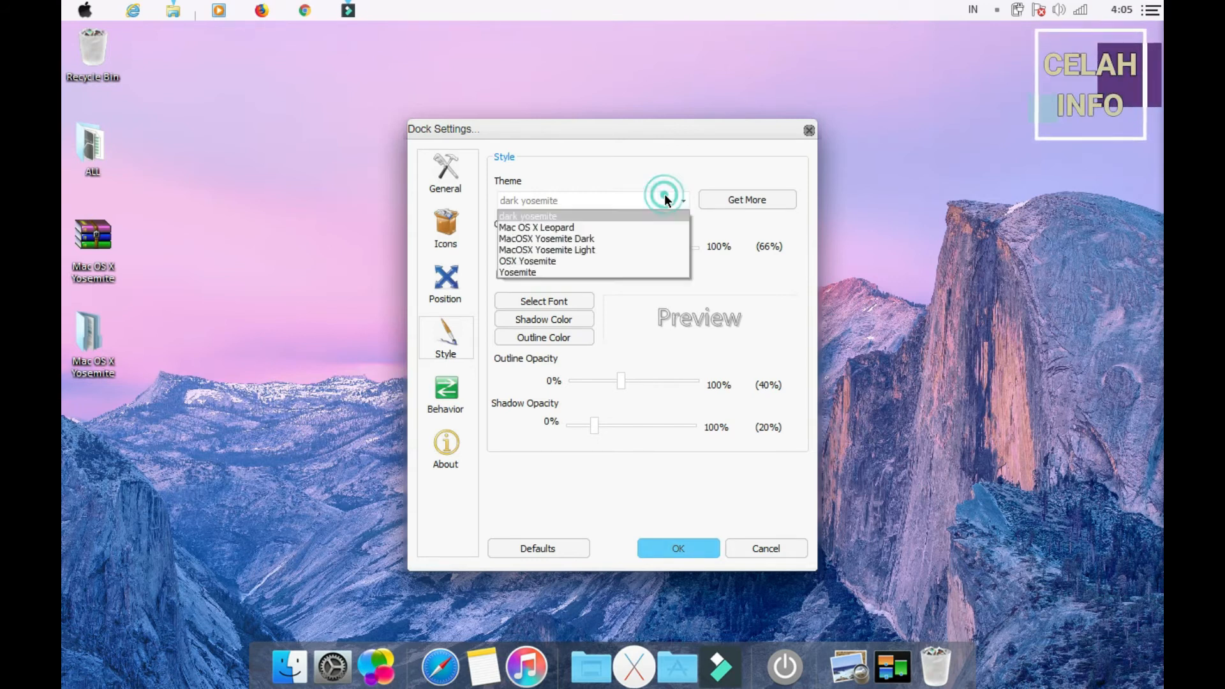
pyautogui.click(589, 244)
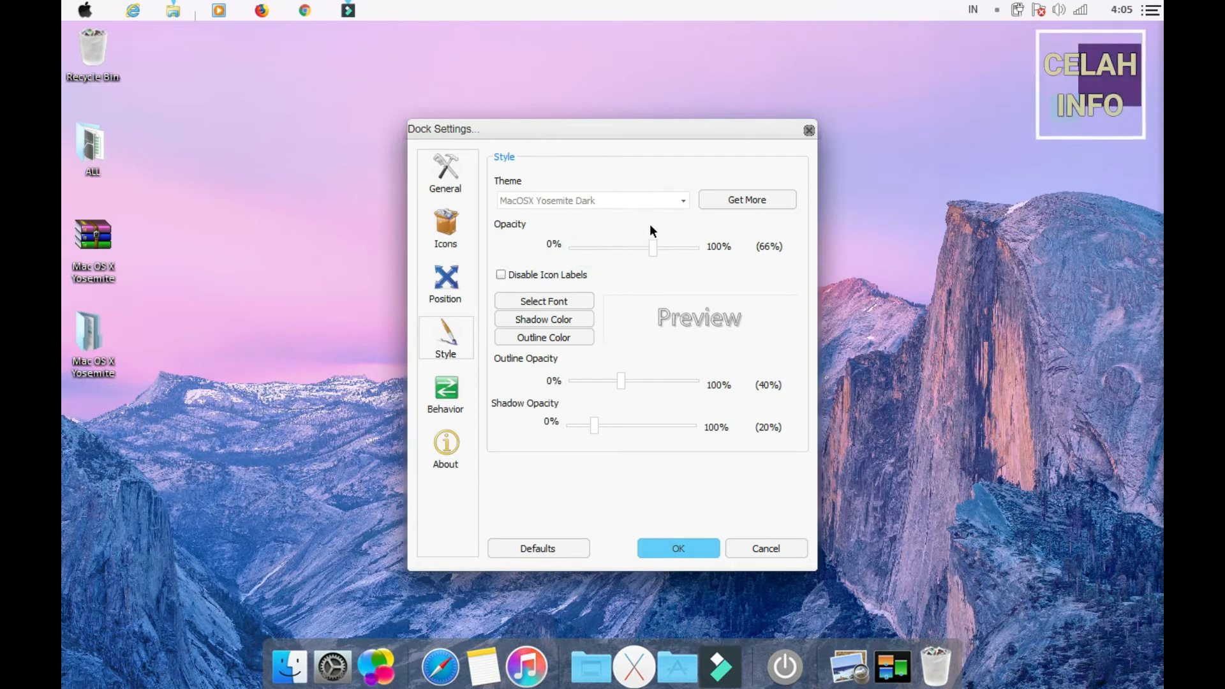
pyautogui.click(675, 199)
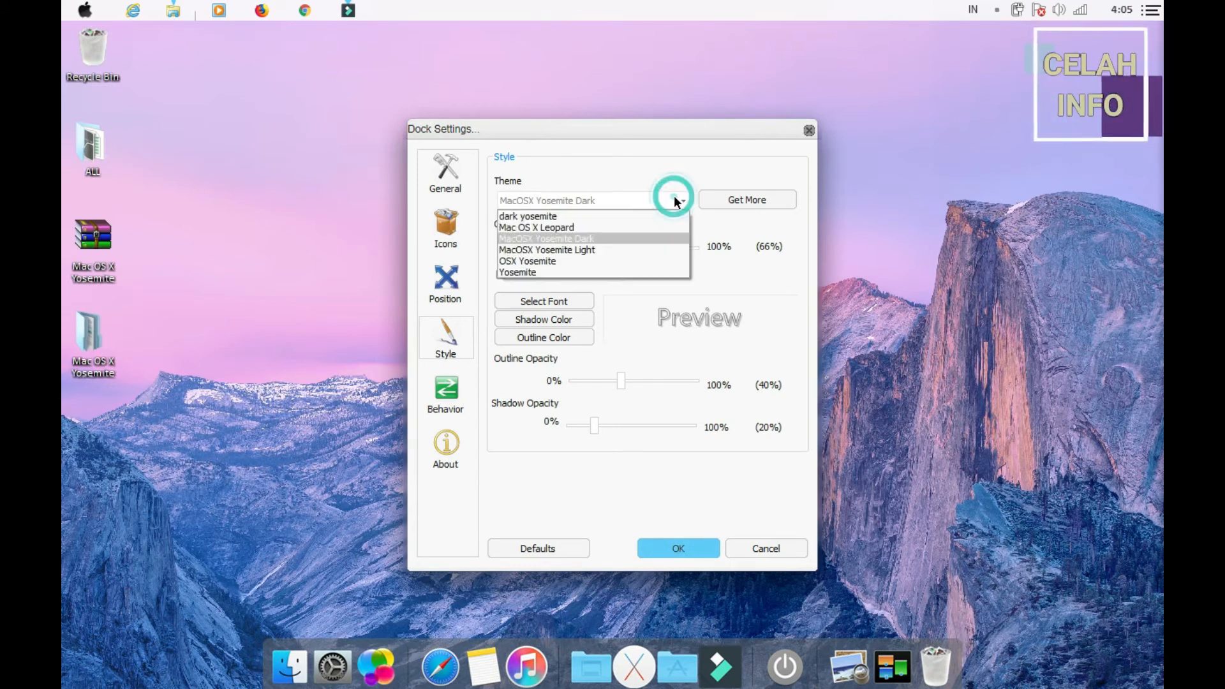
pyautogui.click(570, 228)
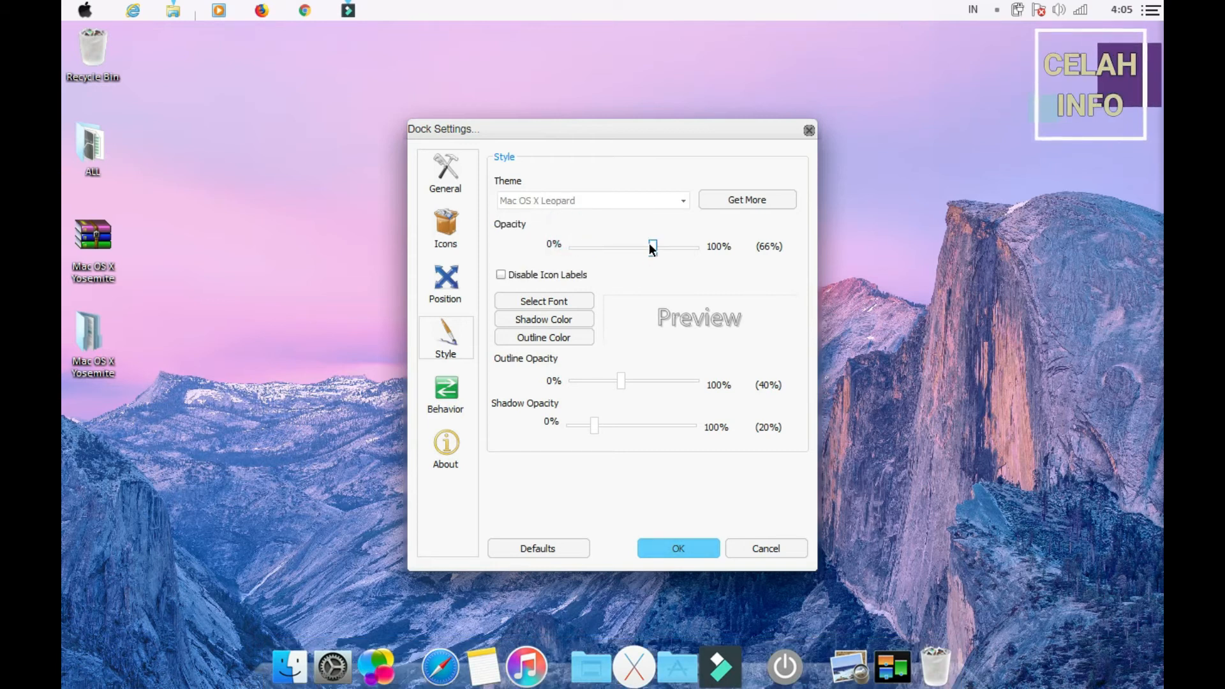
pyautogui.moveTo(653, 248); pyautogui.dragTo(725, 253)
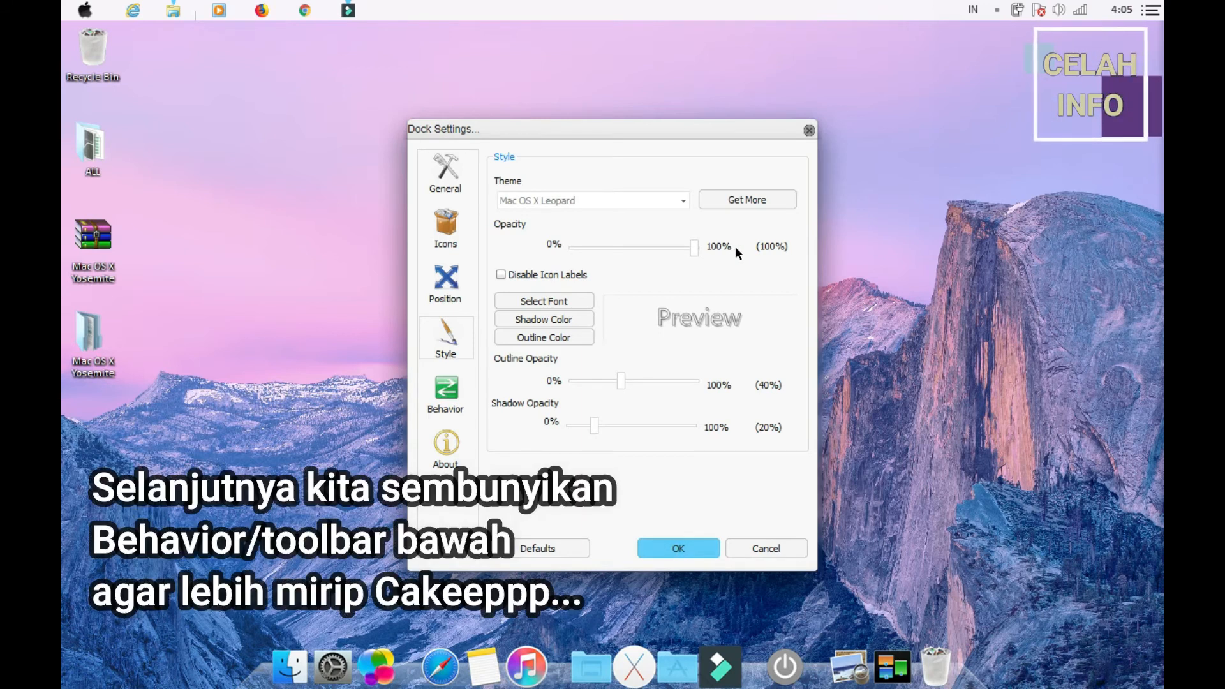
# Enable AutoHide and Popup on Mouseover in the dock's behavior settings and apply the dock settings.
pyautogui.click(447, 390)
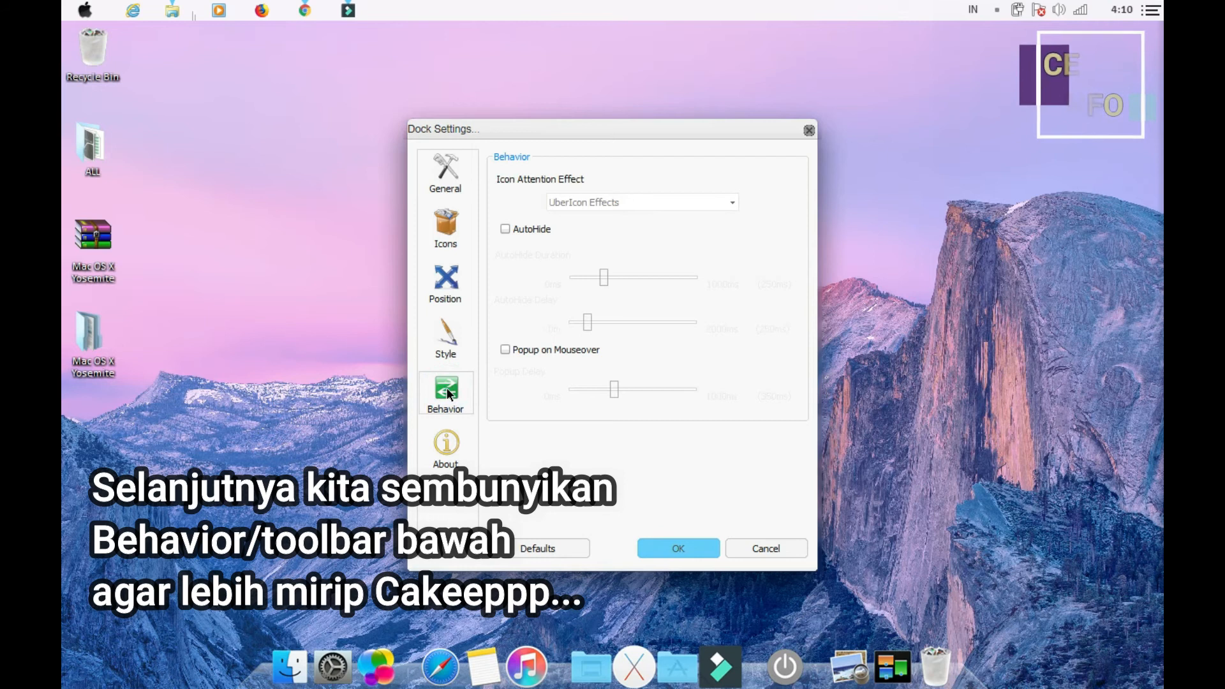
pyautogui.click(506, 229)
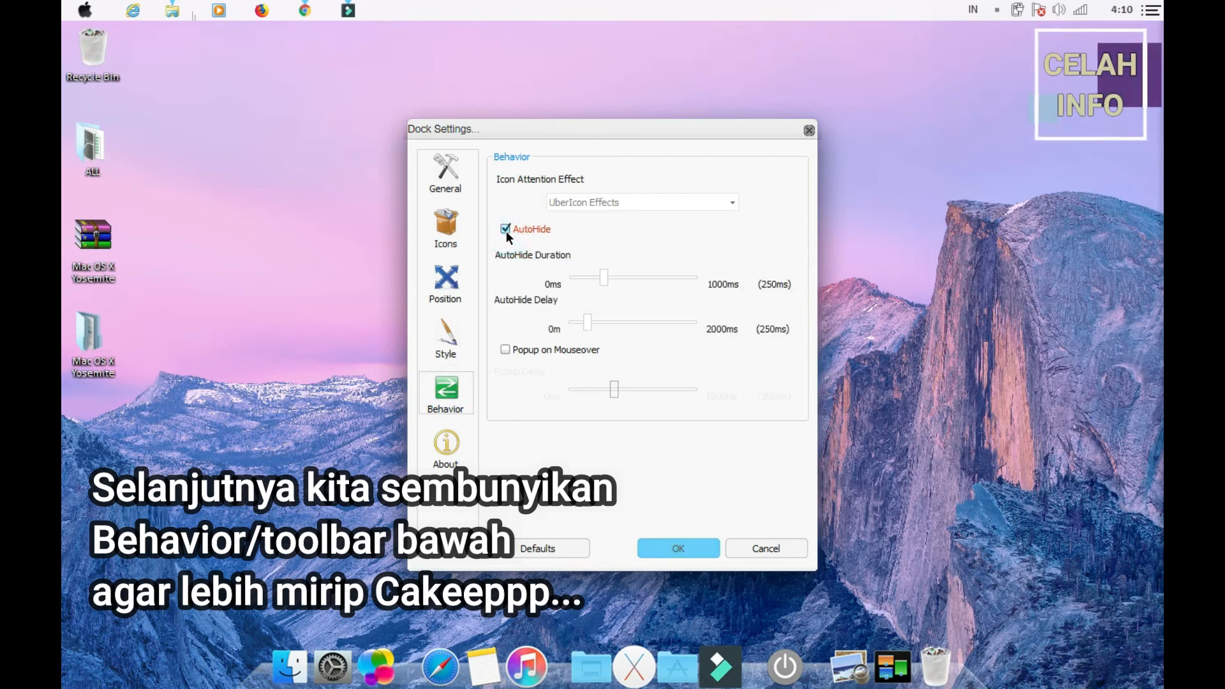
pyautogui.click(506, 349)
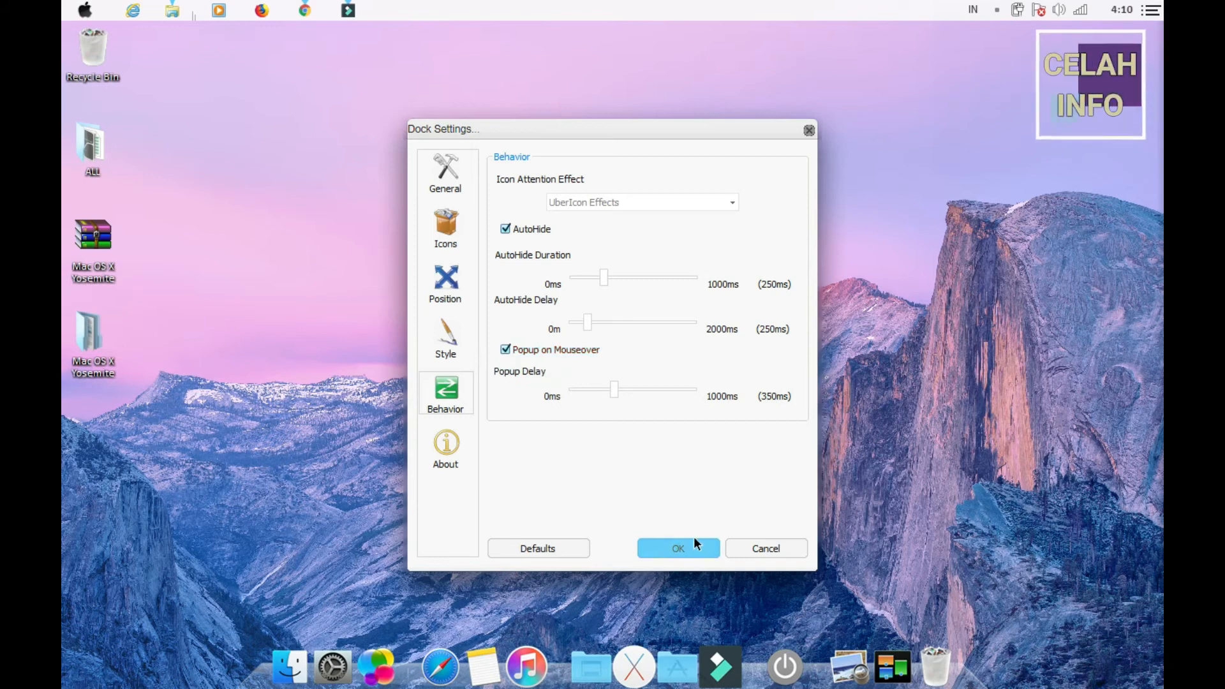
pyautogui.click(680, 545)
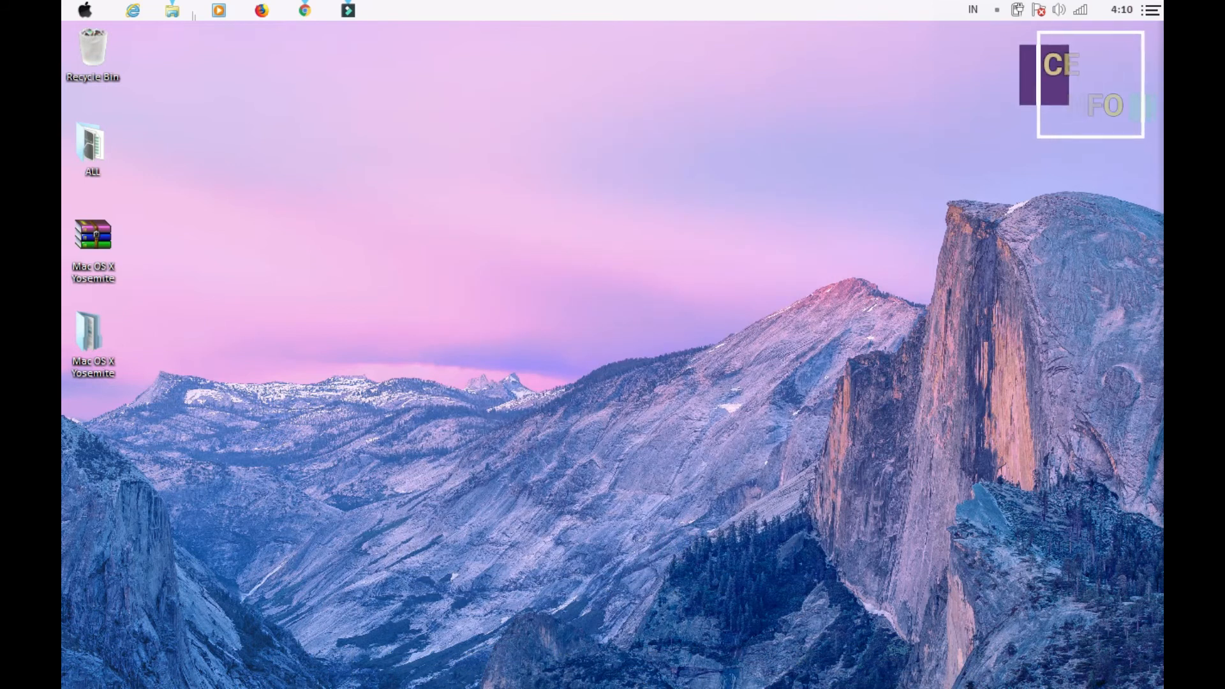
# Test the dock's popup over the desktop and over the open Skins folder window, and minimize that window.
pyautogui.moveTo(656, 678)
pyautogui.click(169, 12)
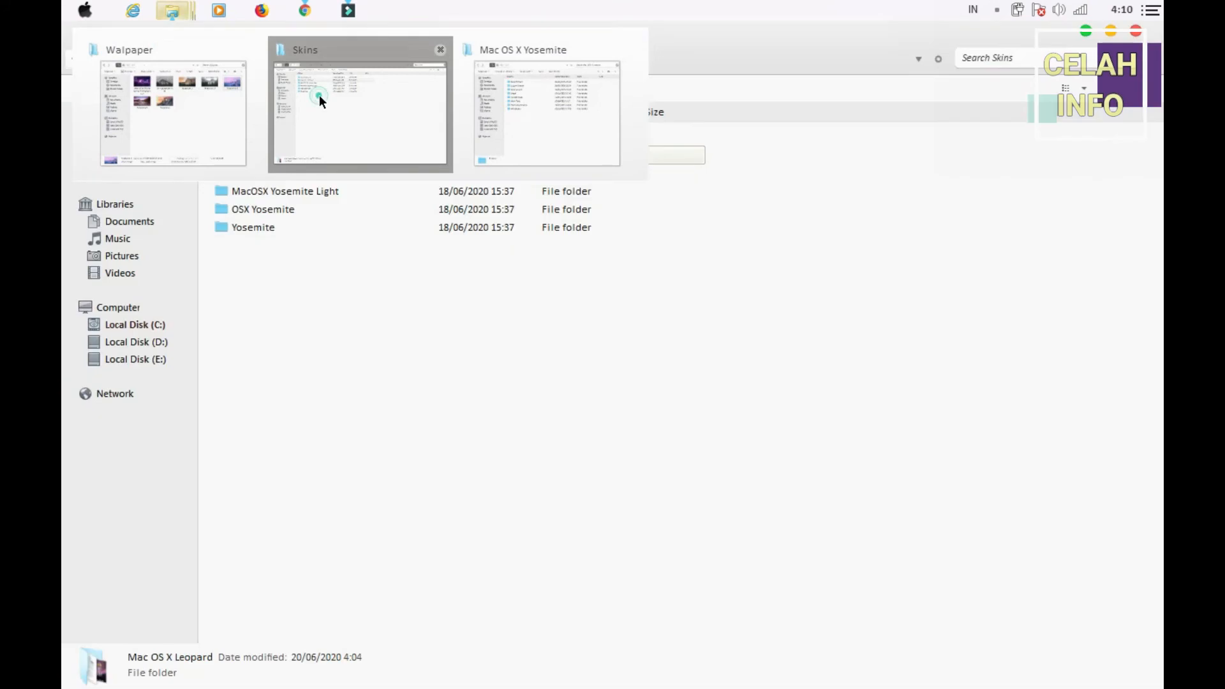
pyautogui.click(317, 95)
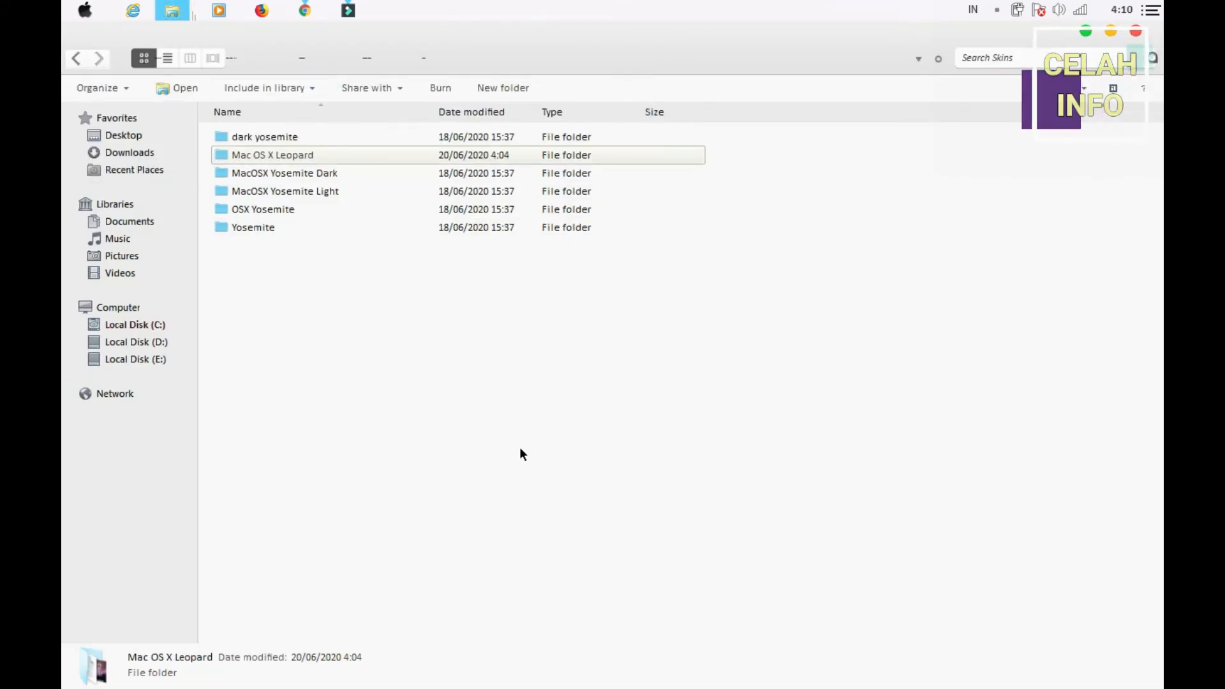
pyautogui.moveTo(589, 663)
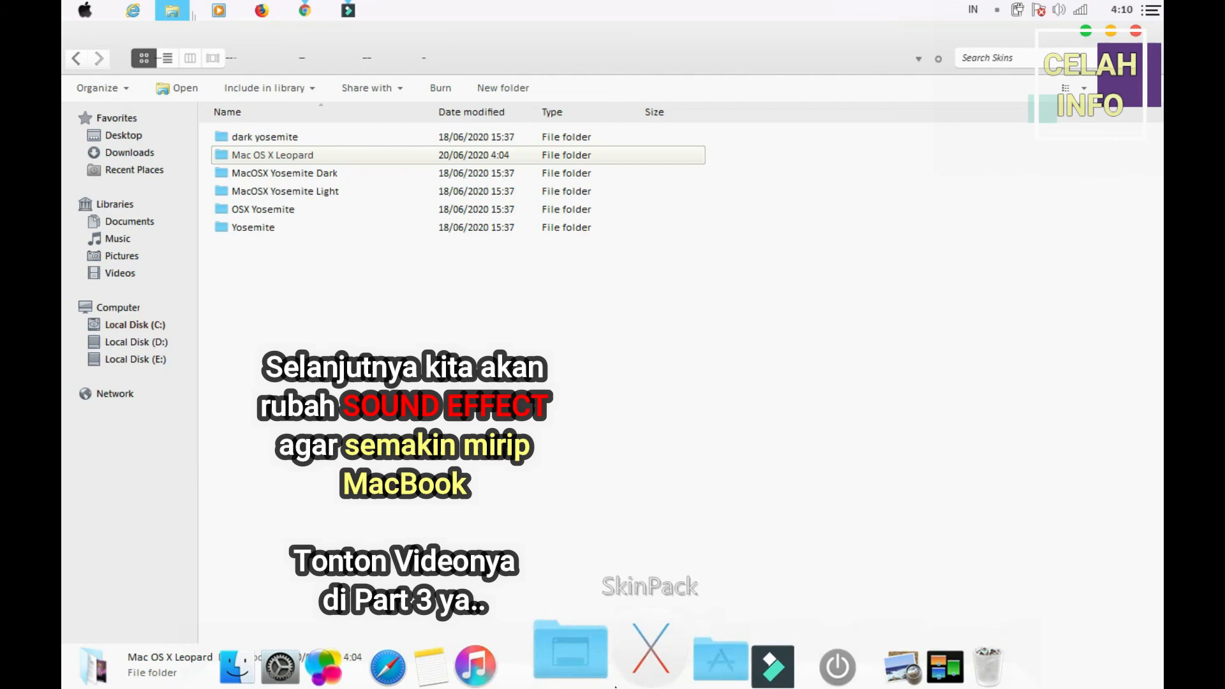
pyautogui.click(1085, 31)
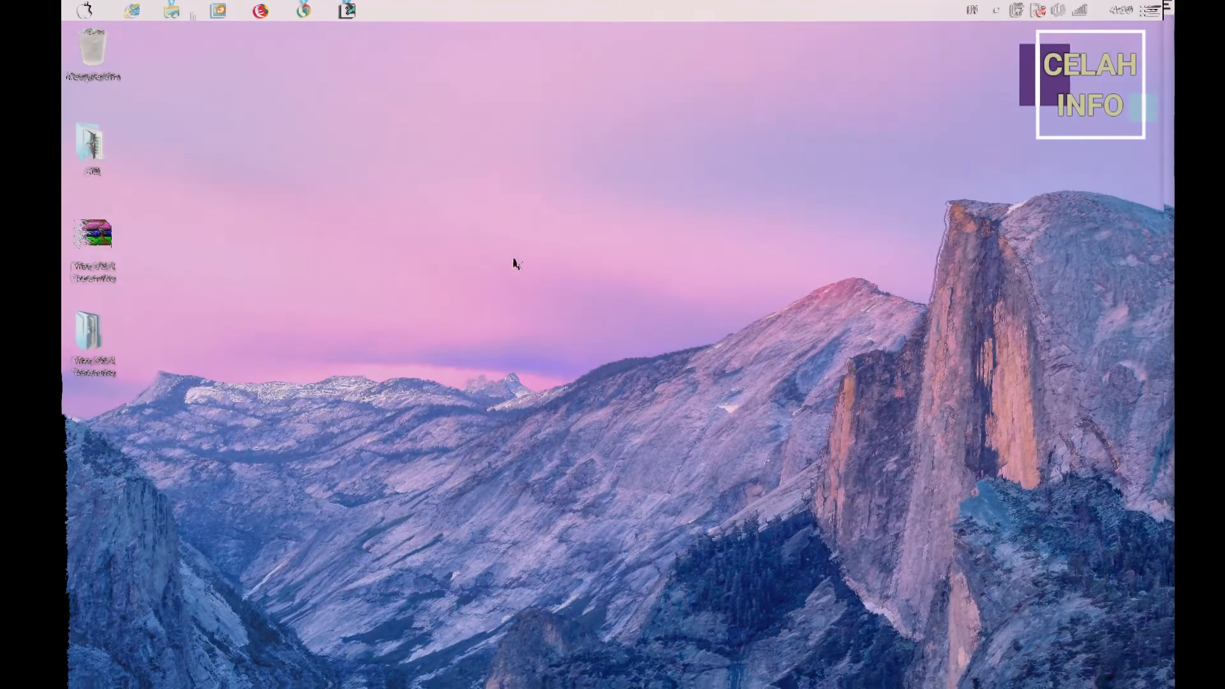